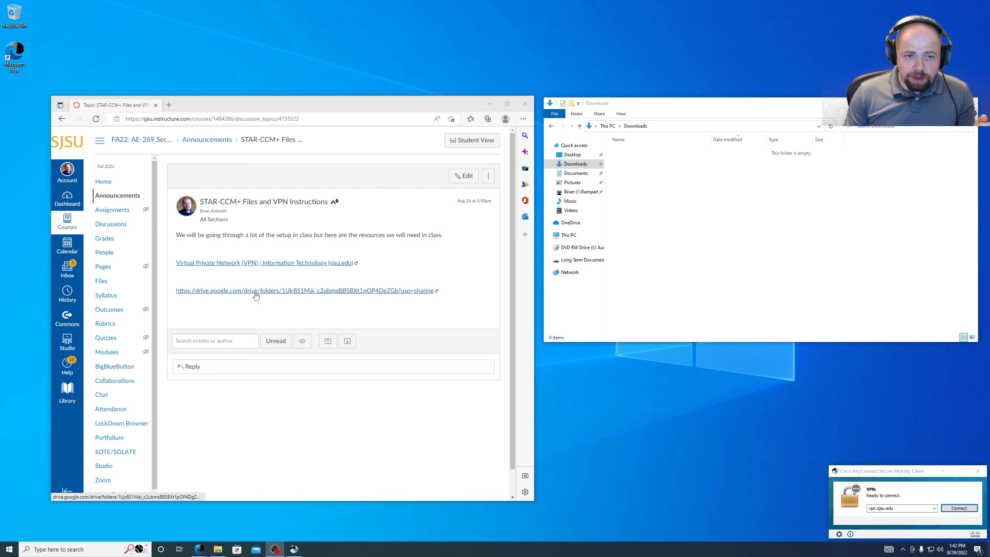
- Open the SJSU VPN information page in its own tab, read through it, and return to Canvas
click(196, 264)
scroll(380, 238, down, 5)
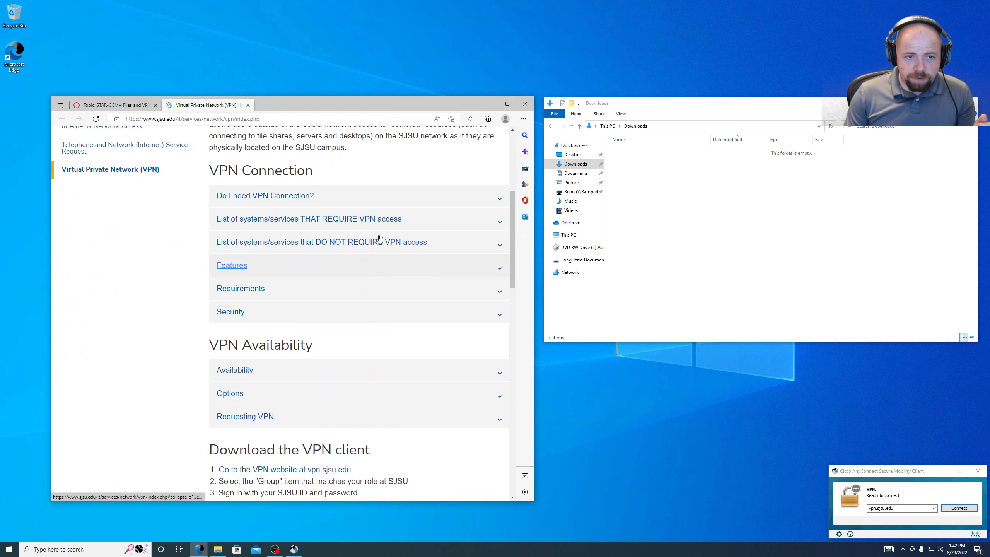
scroll(336, 413, down, 4)
scroll(336, 400, up, 8)
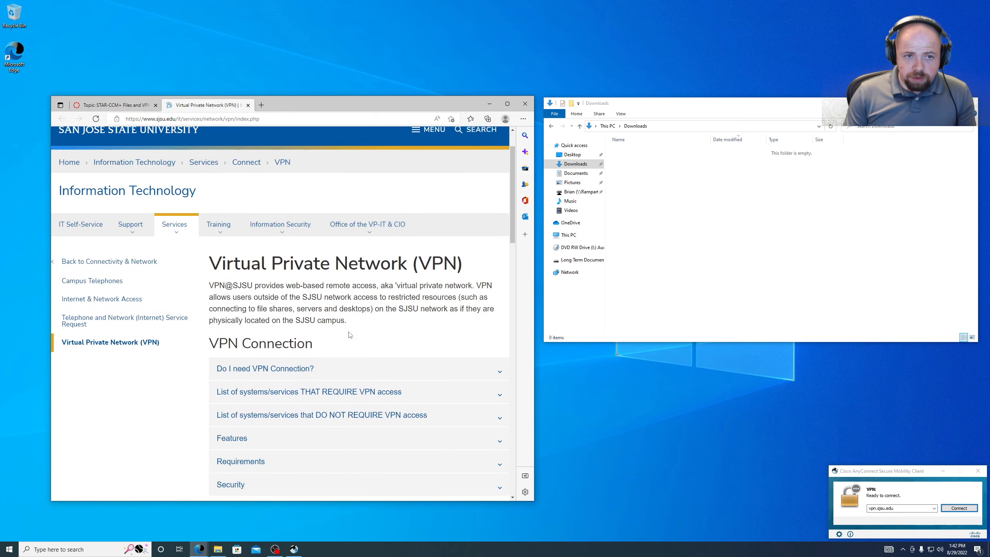
scroll(350, 334, up, 1)
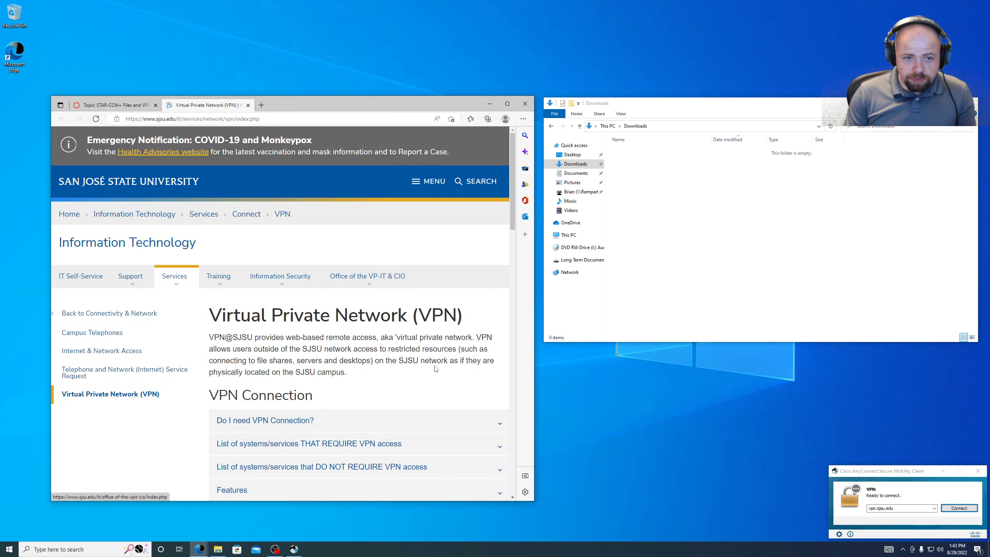
scroll(435, 369, down, 10)
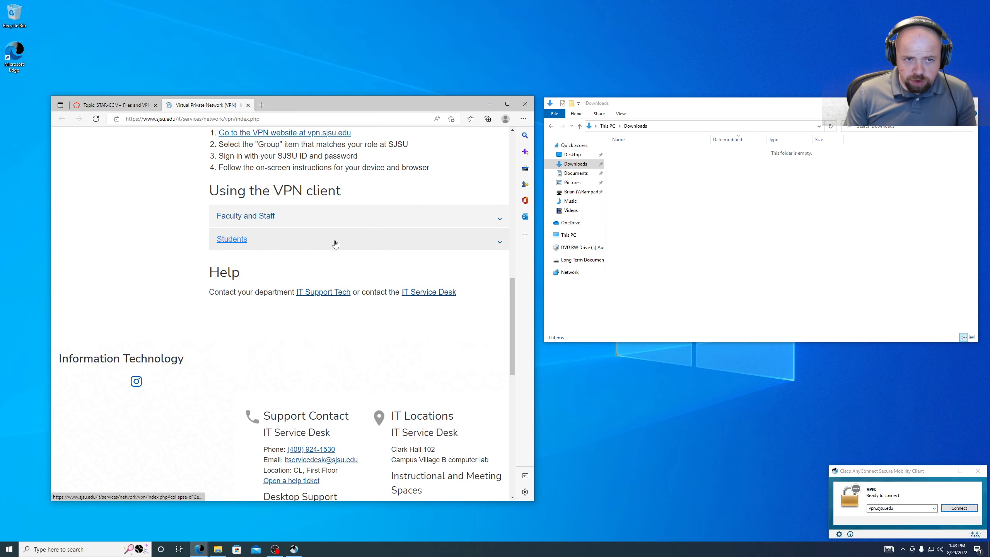
click(103, 107)
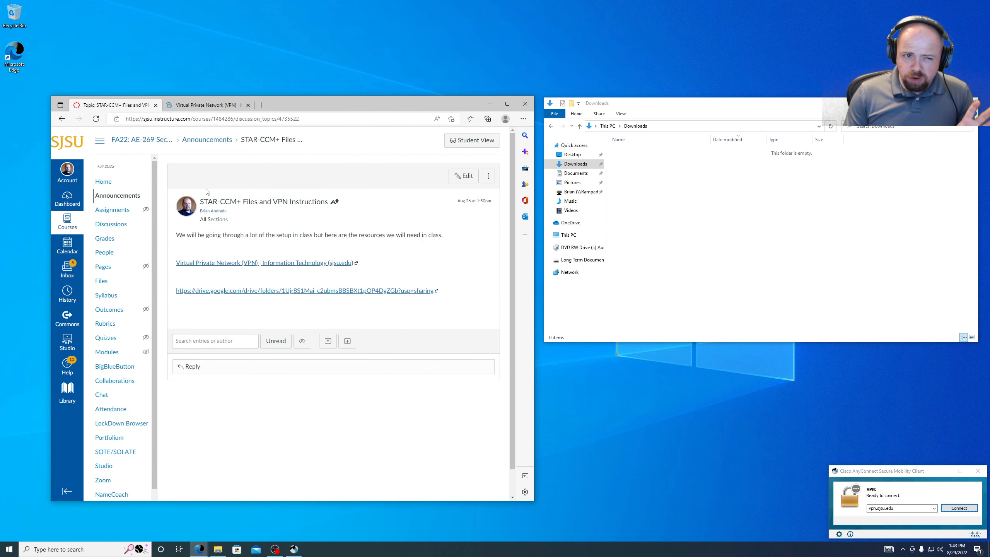
- Open the shared STAR-CCM+ Google Drive folder and select the second CadClients file
click(284, 291)
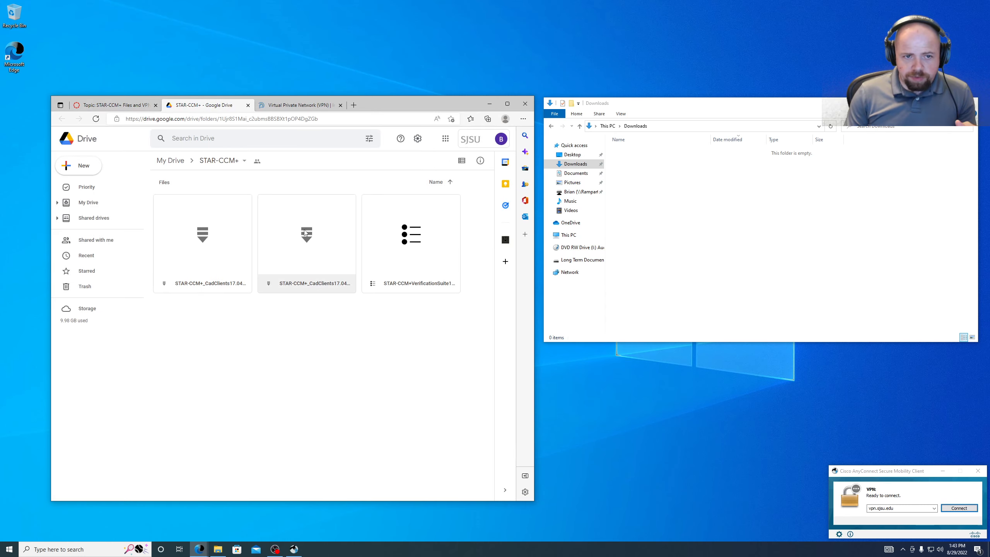
click(340, 251)
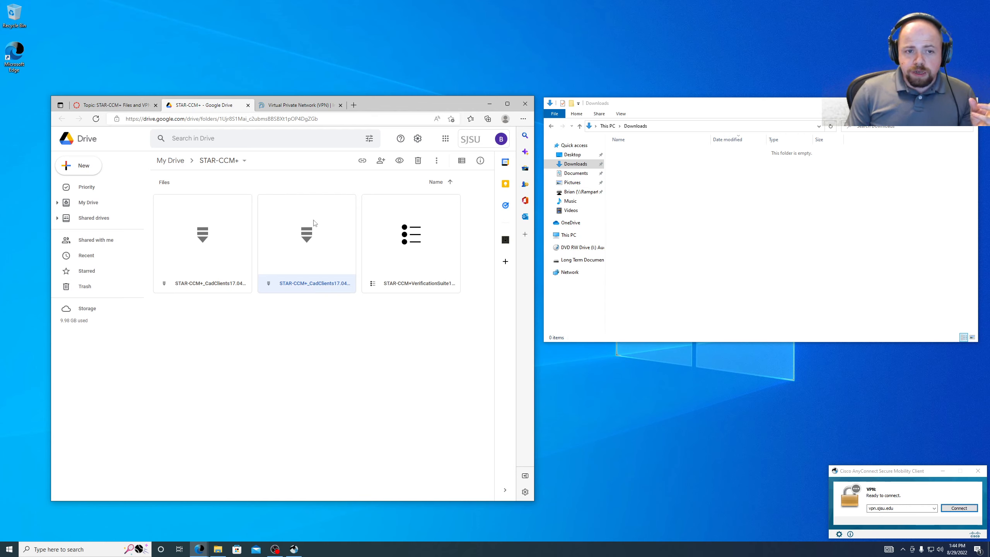
right_click(311, 269)
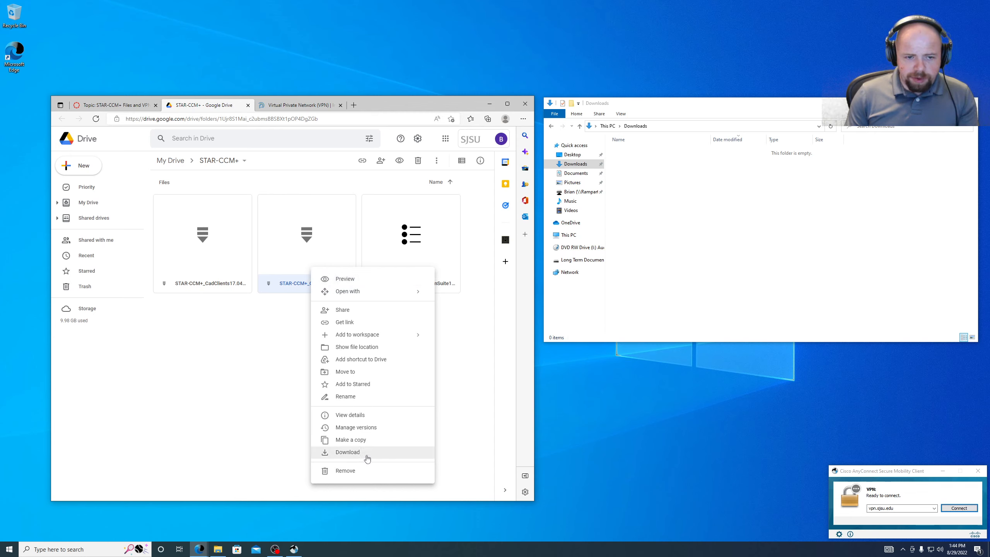
click(168, 396)
click(317, 219)
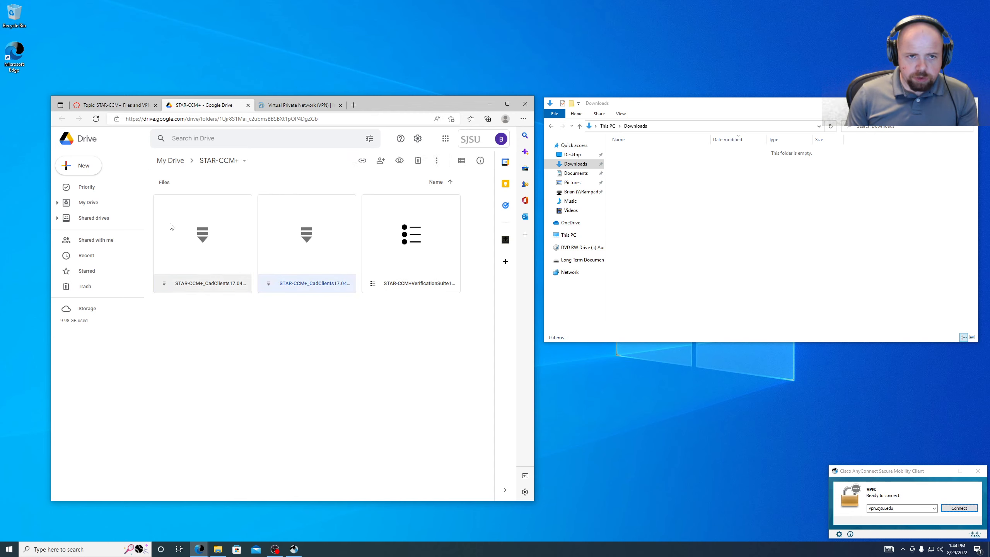
click(225, 279)
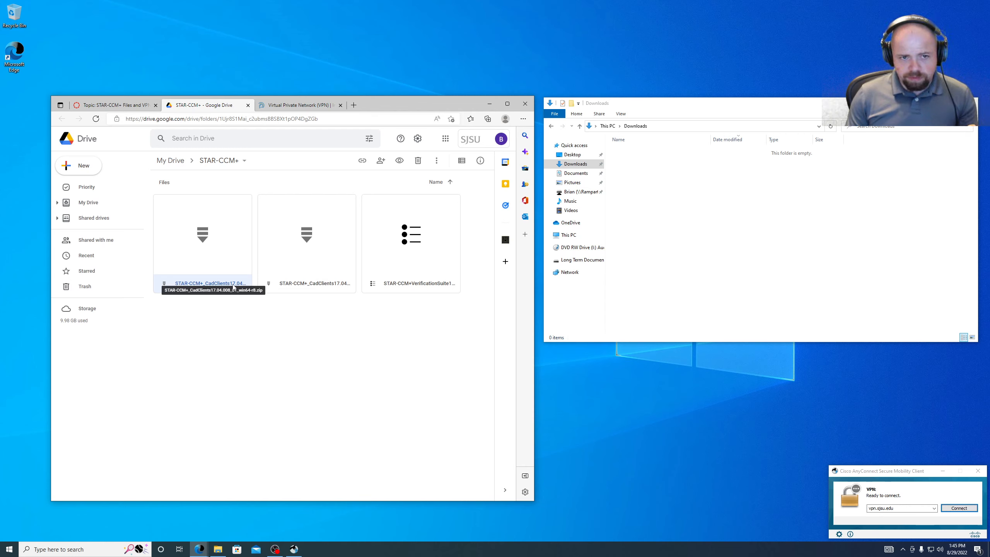
click(293, 284)
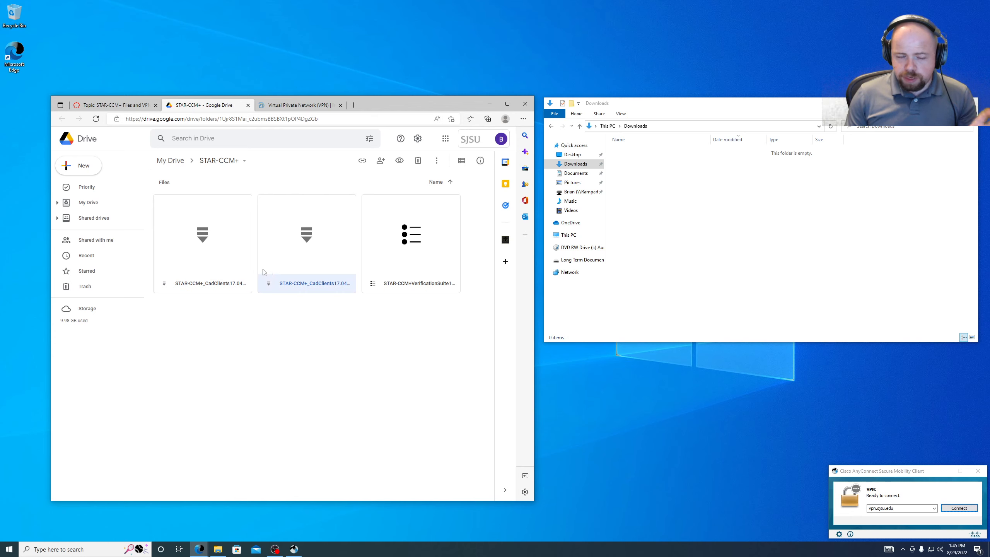
- Download STAR-CCM+_CadClients17.04.008_01_win64.zip from Google Drive despite the virus-scan warning
right_click(286, 269)
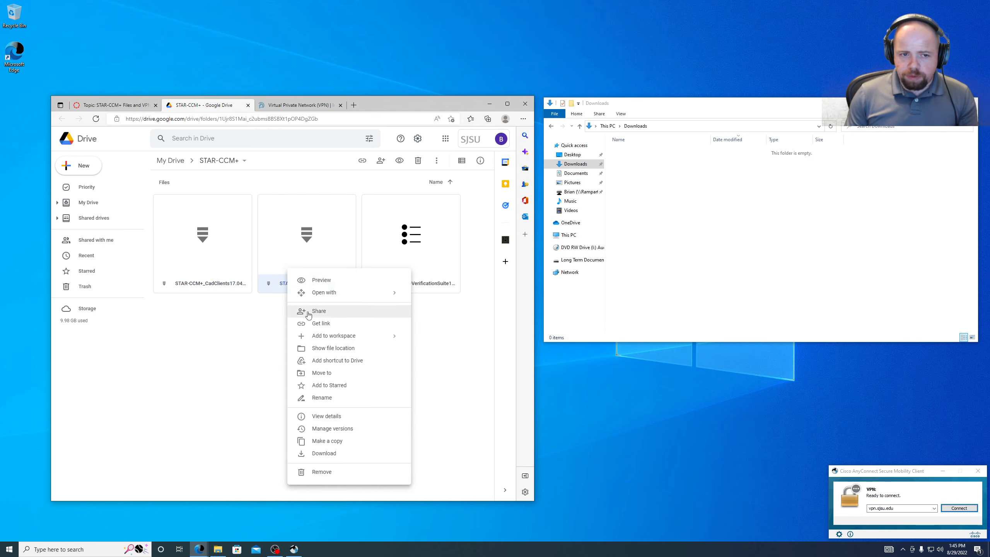
mouse_move(323, 296)
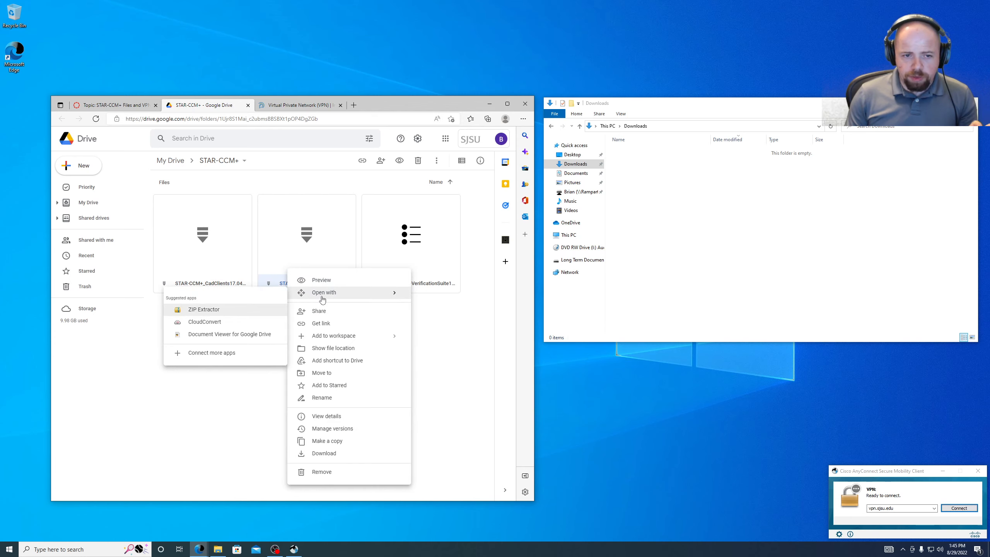
click(341, 453)
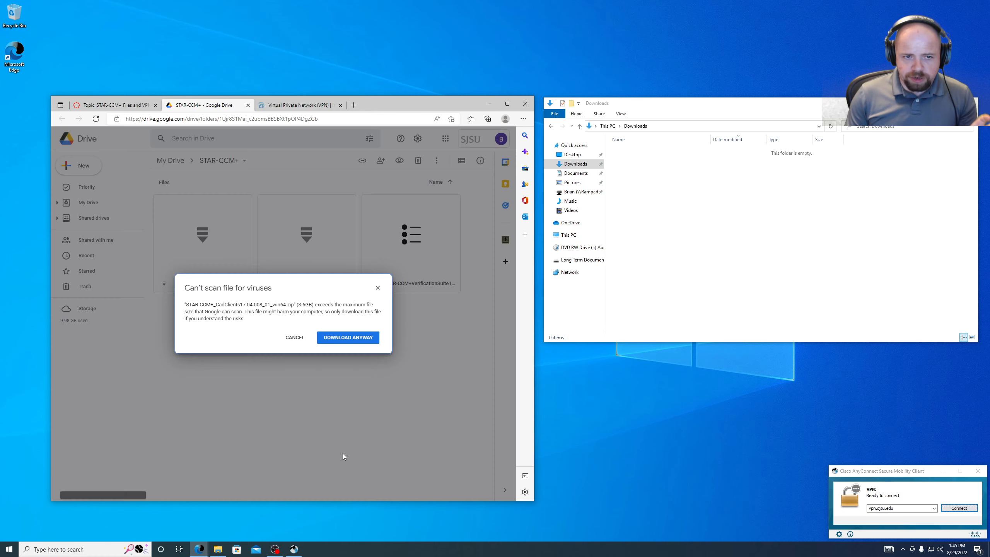
click(347, 337)
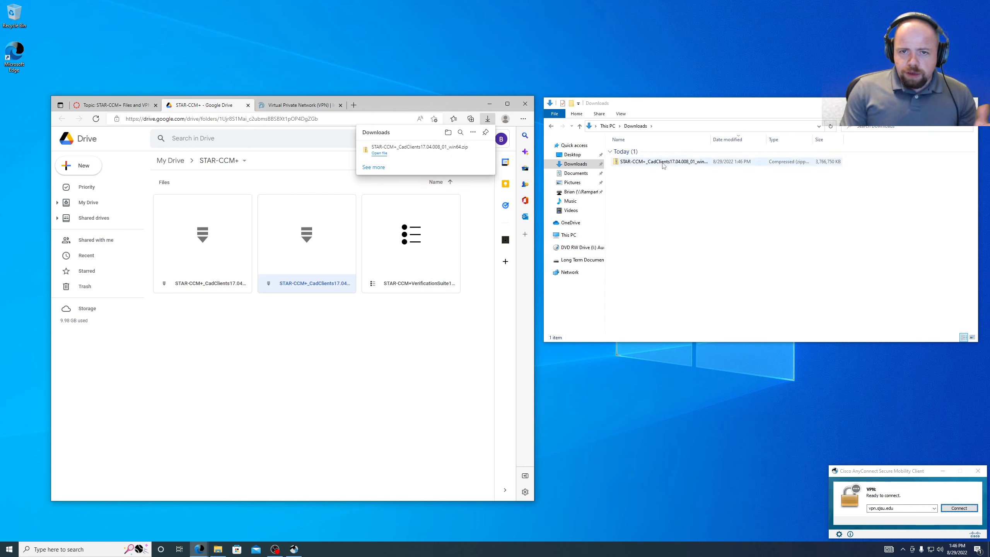
- Extract the win64 CadClients zip with 7-Zip into a same-named folder in Downloads
right_click(671, 161)
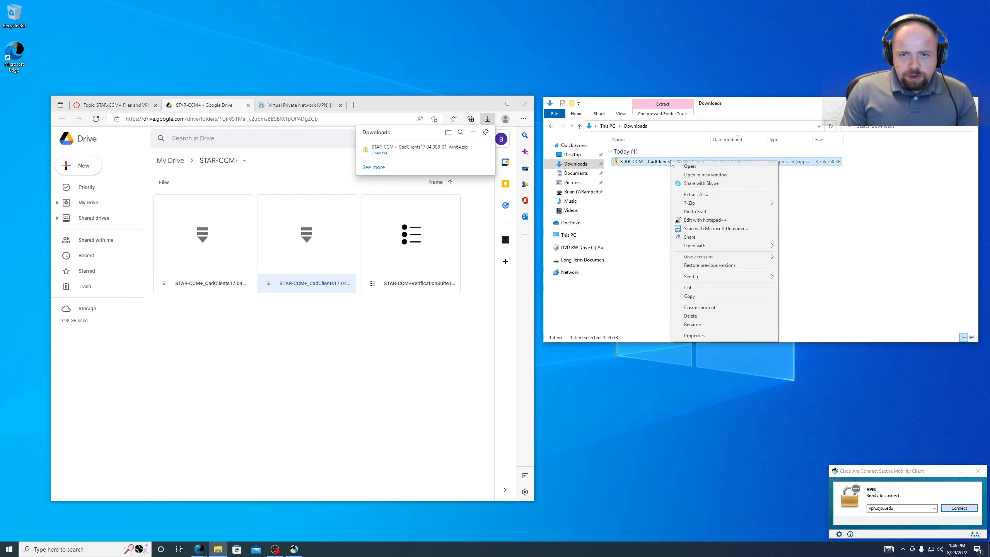
mouse_move(692, 203)
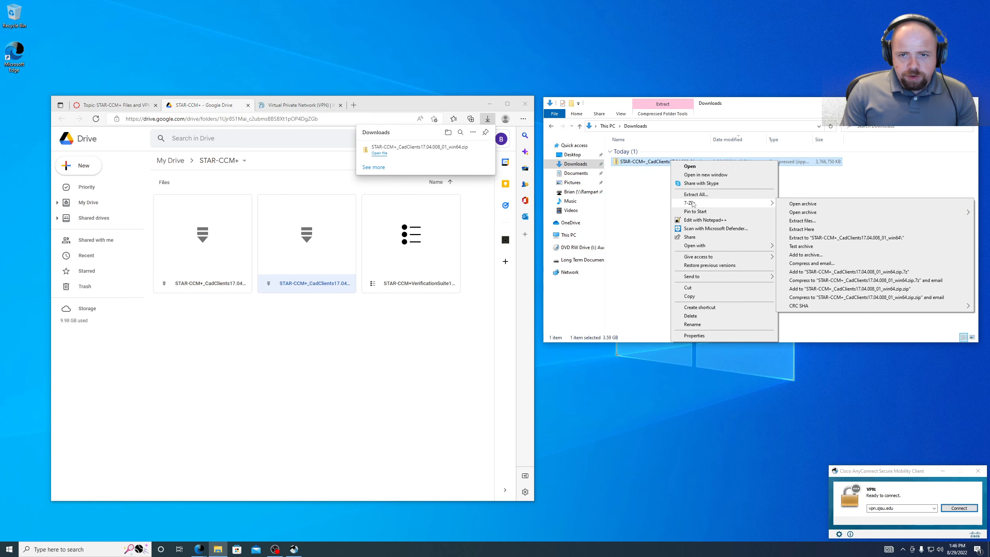
click(833, 220)
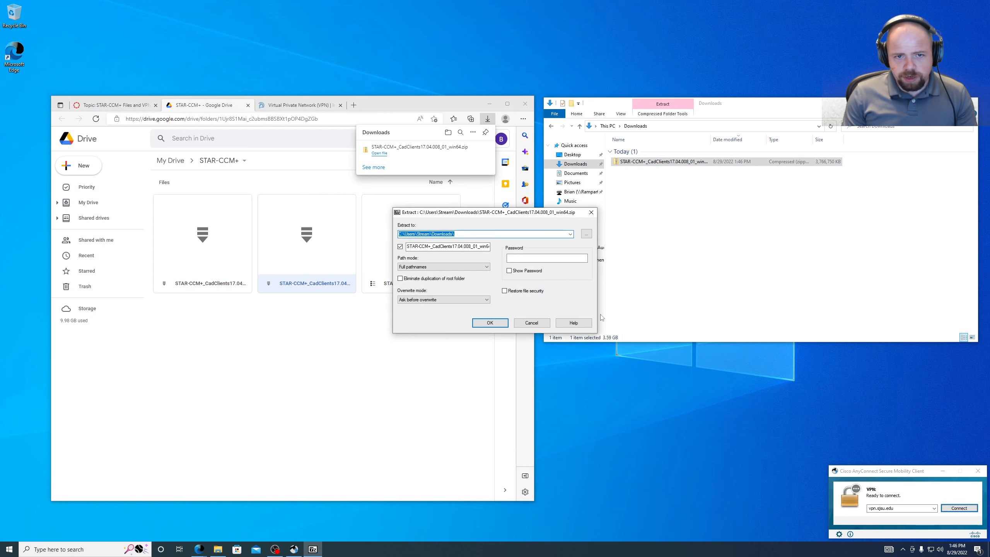
click(490, 322)
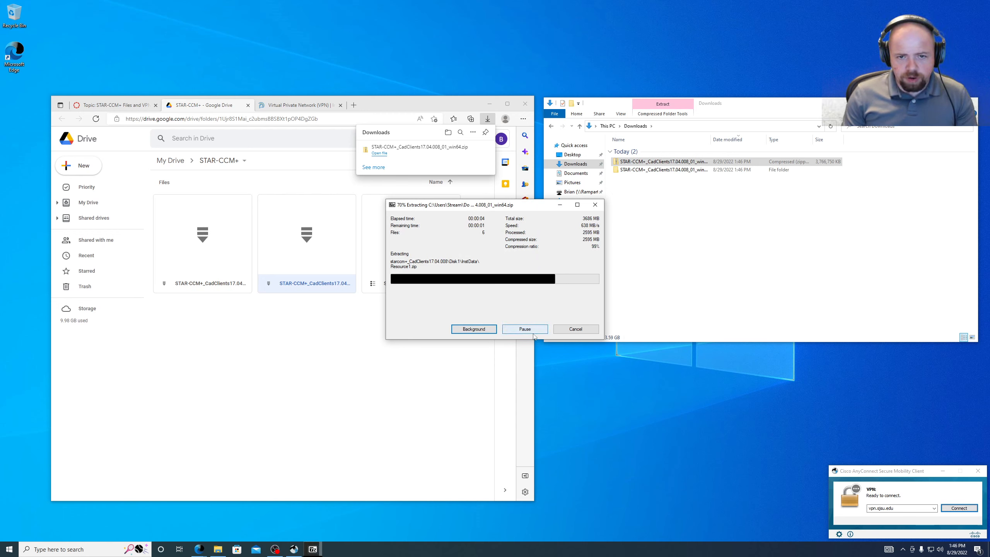
- Open the extracted starccm+_CadClients17.04.008 folder and run its installer batch file
double_click(698, 171)
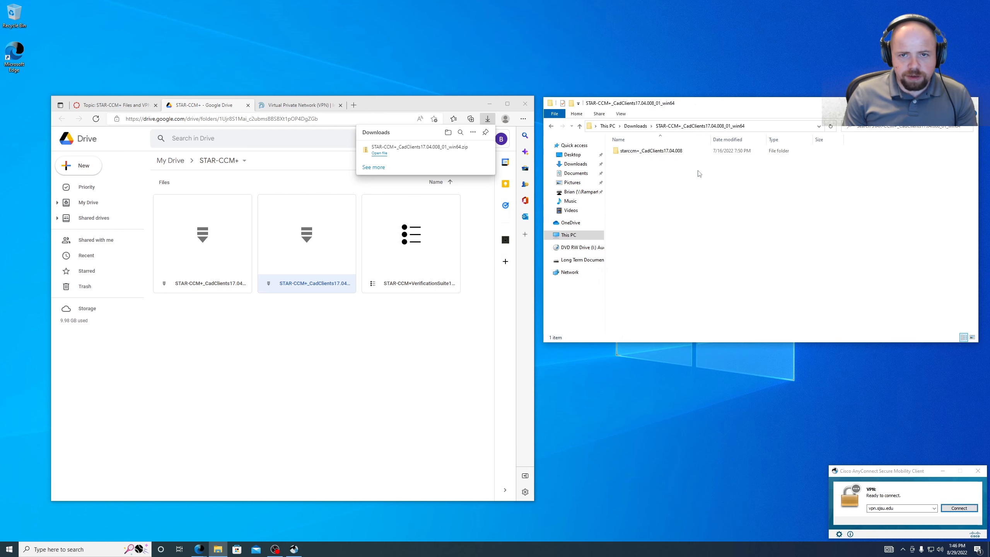
double_click(662, 151)
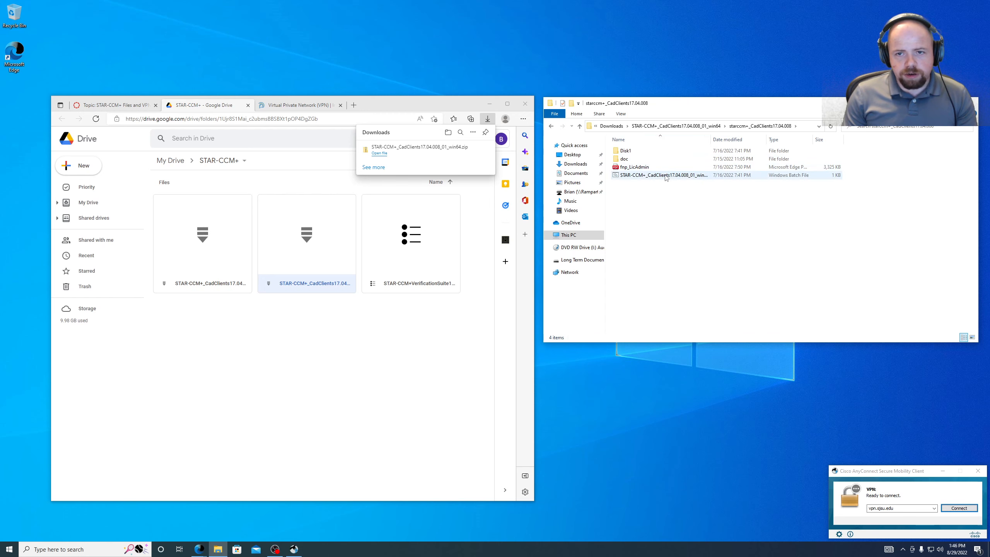
drag(670, 106, 665, 174)
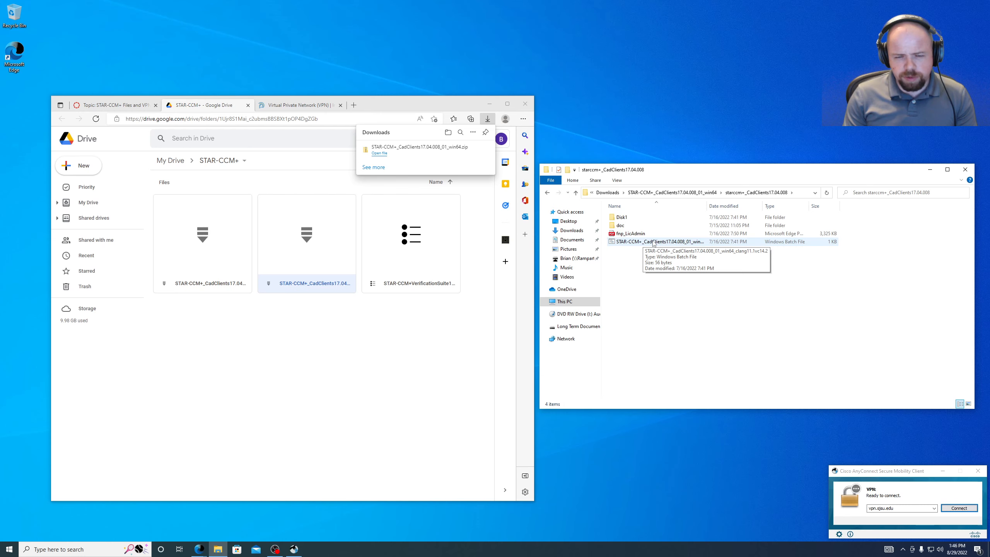
drag(428, 106, 410, 98)
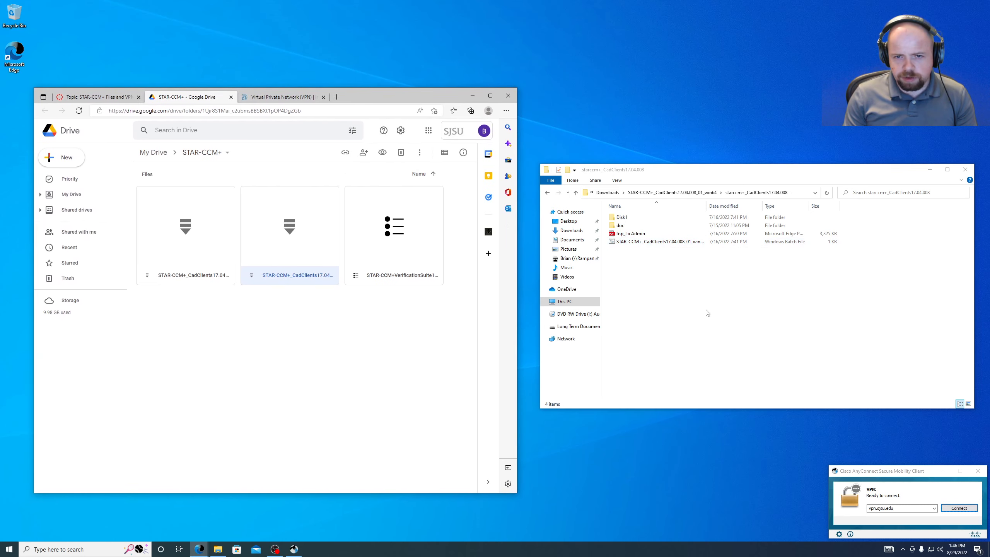
double_click(646, 242)
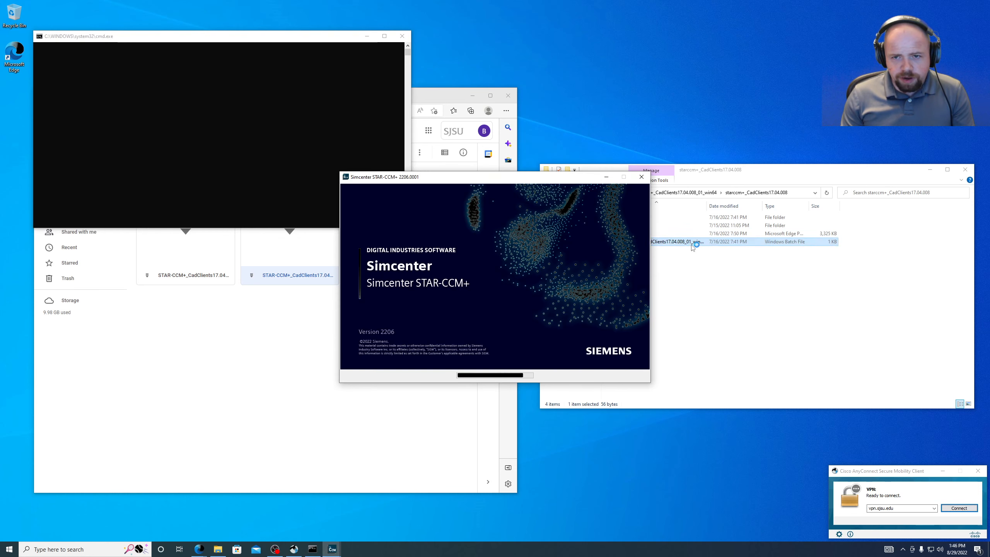
- Dismiss the privileges error and rerun the installer batch file as administrator
drag(860, 166, 860, 160)
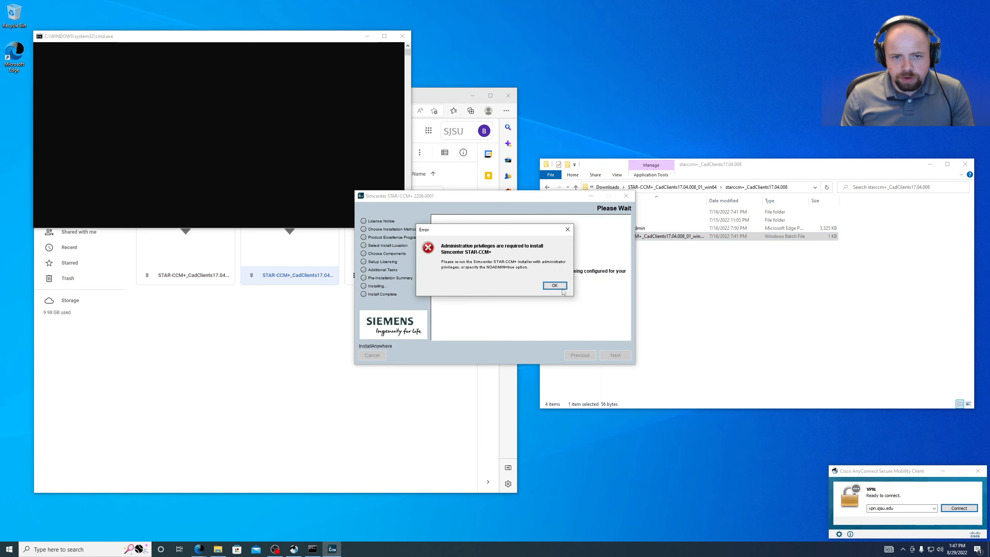
click(555, 285)
right_click(669, 237)
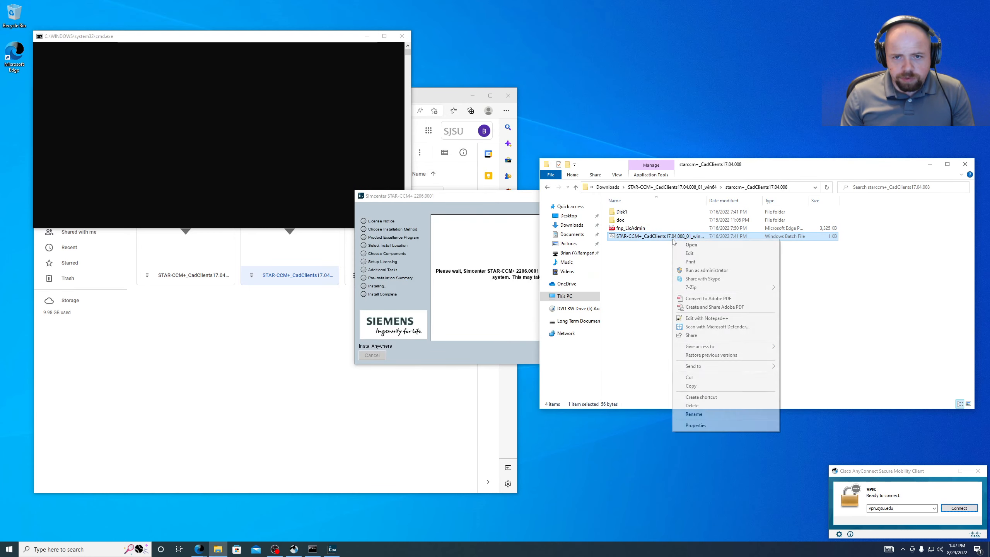
click(706, 270)
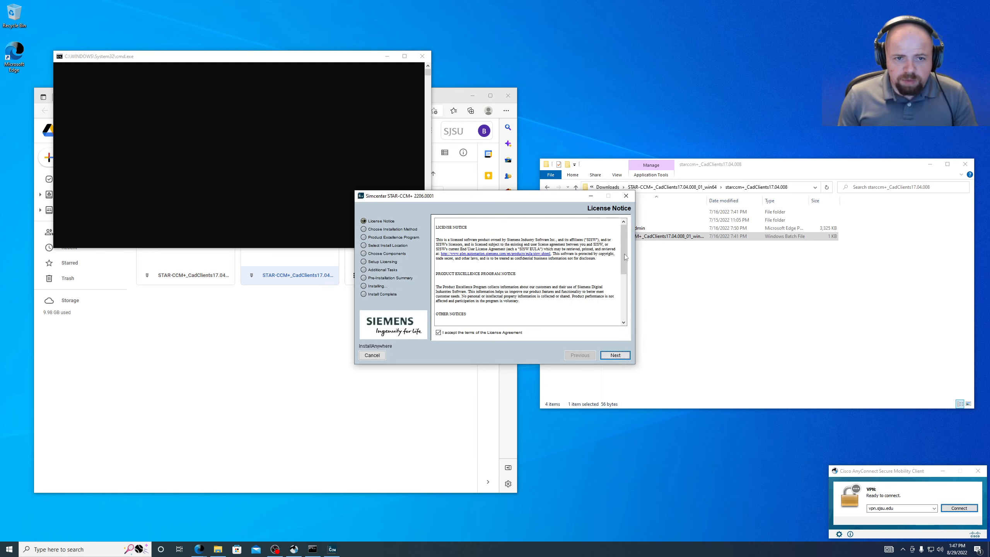
- Accept the license notice, choose the custom installation method, and decline the Product Excellence Program
scroll(603, 266, down, 5)
click(615, 355)
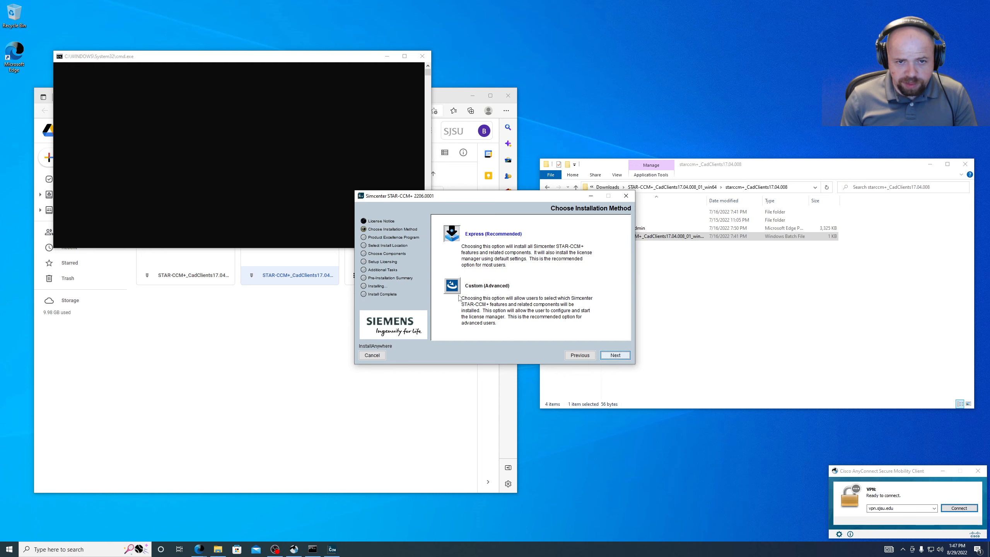
click(452, 285)
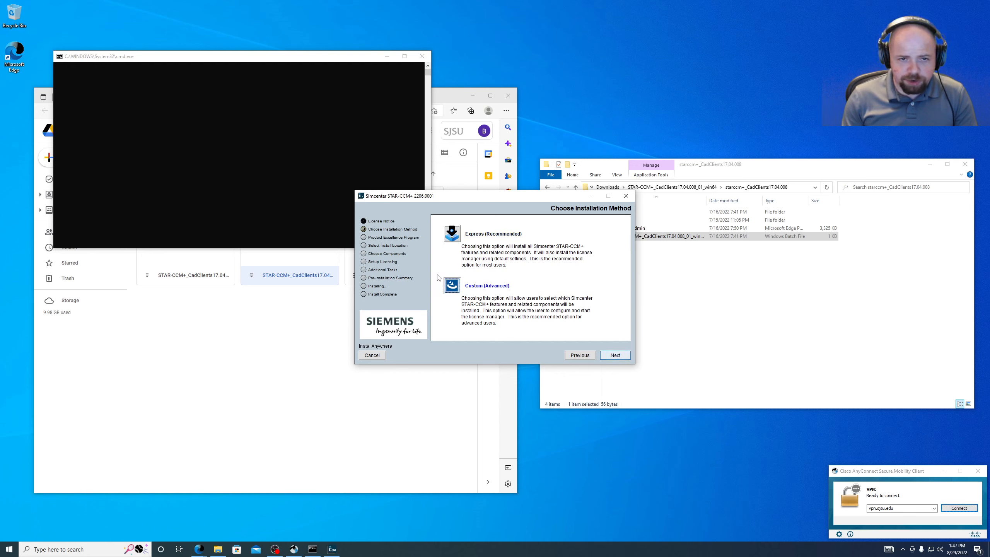
click(615, 355)
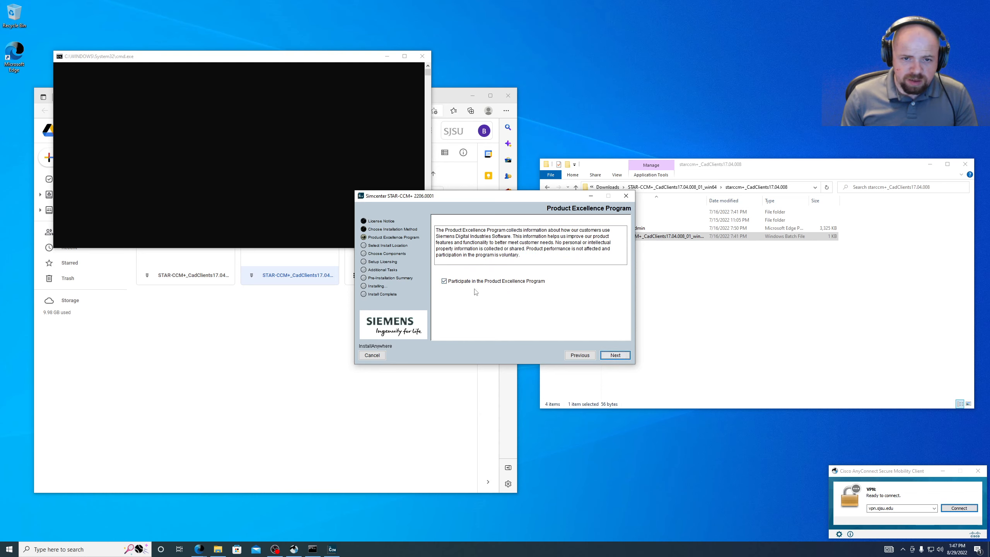
click(445, 281)
click(444, 281)
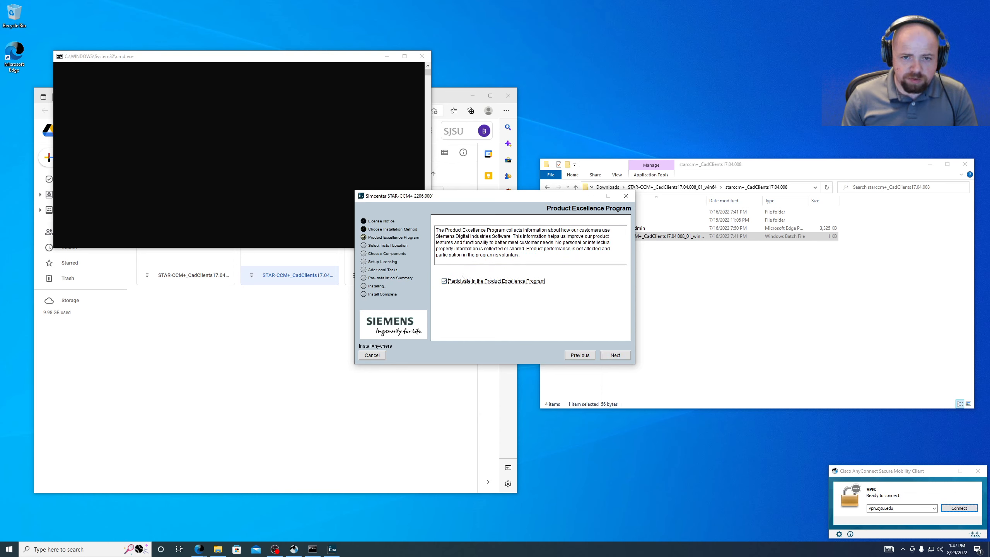
- Keep the default local install path C:\Program Files\Siemens and continue to components
click(615, 355)
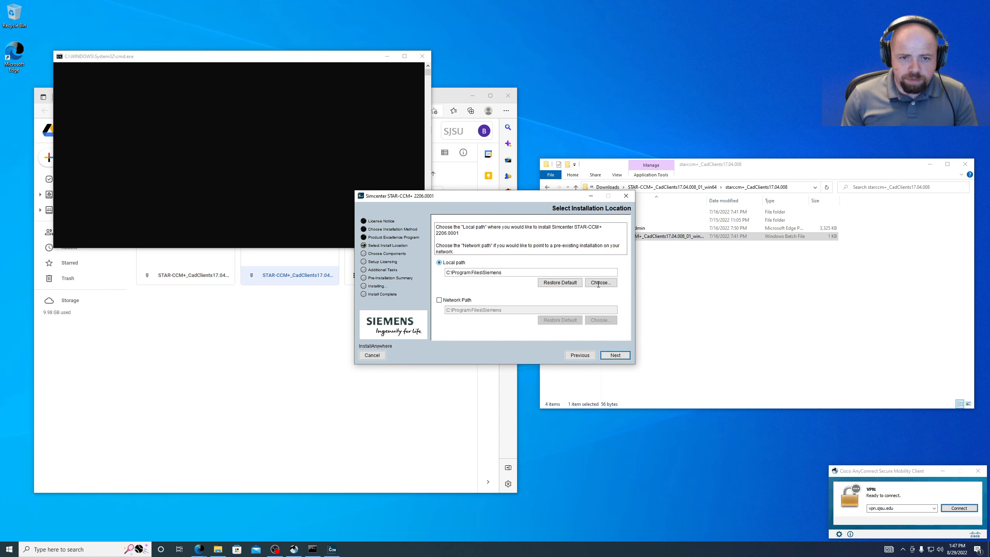
drag(510, 273, 447, 272)
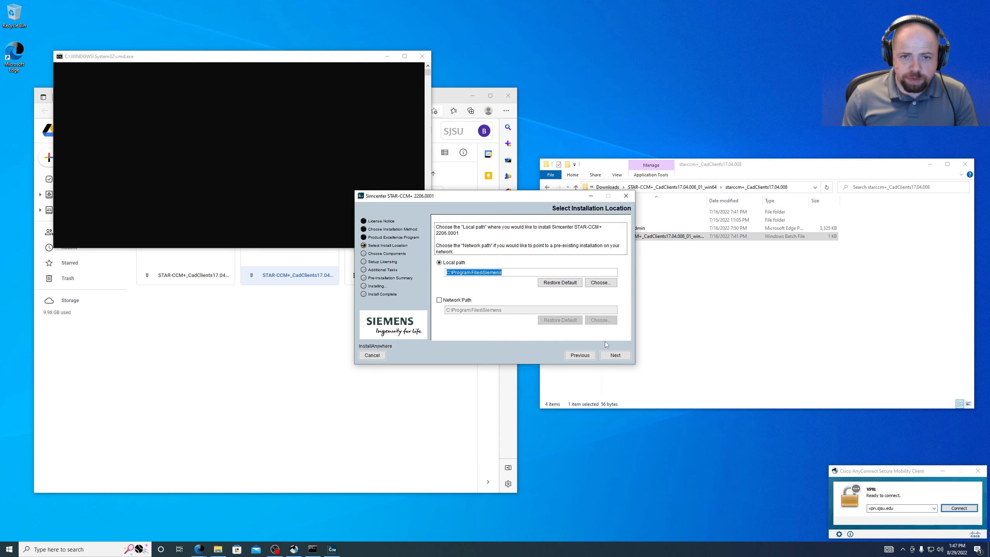
click(619, 356)
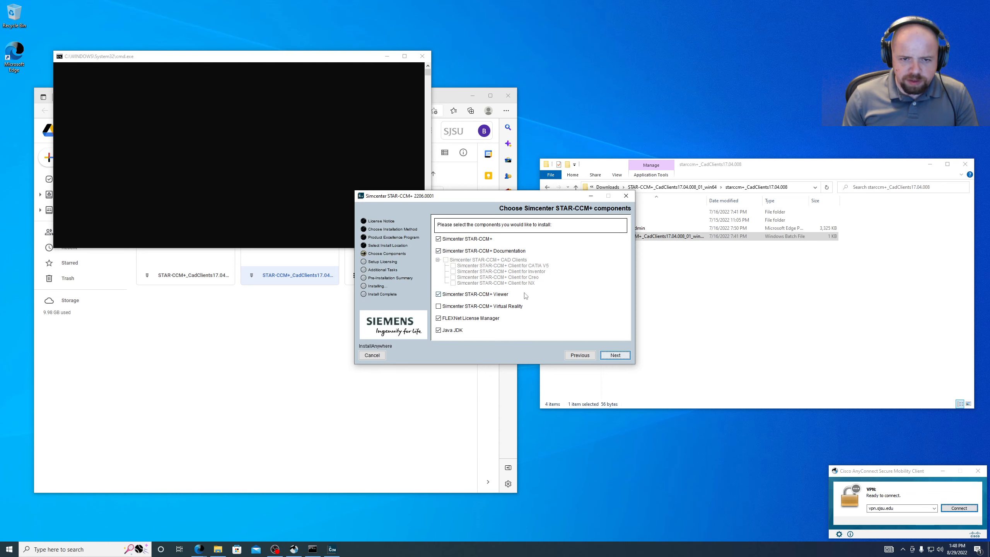
- Add the CAD Clients, Client for NX and Virtual Reality components, then continue
click(445, 260)
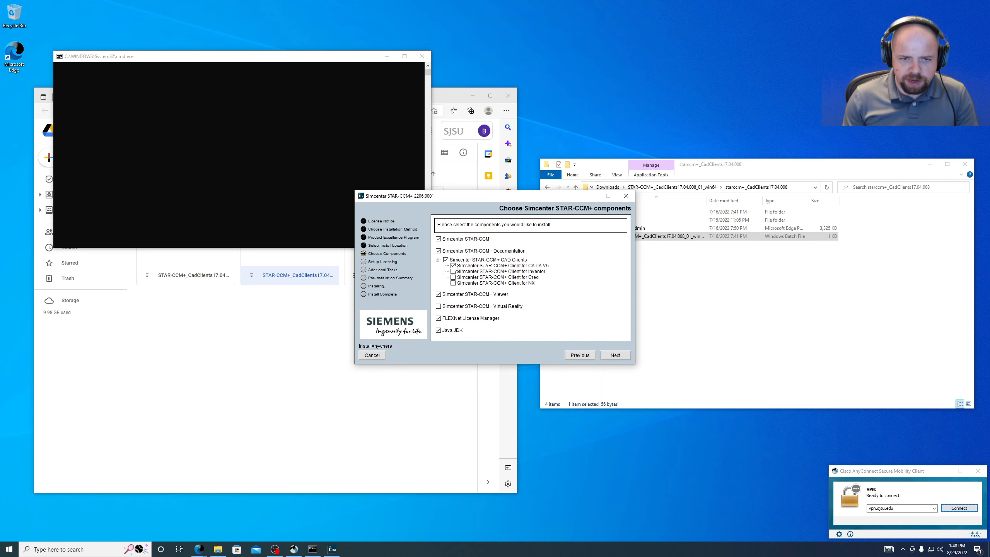
click(453, 283)
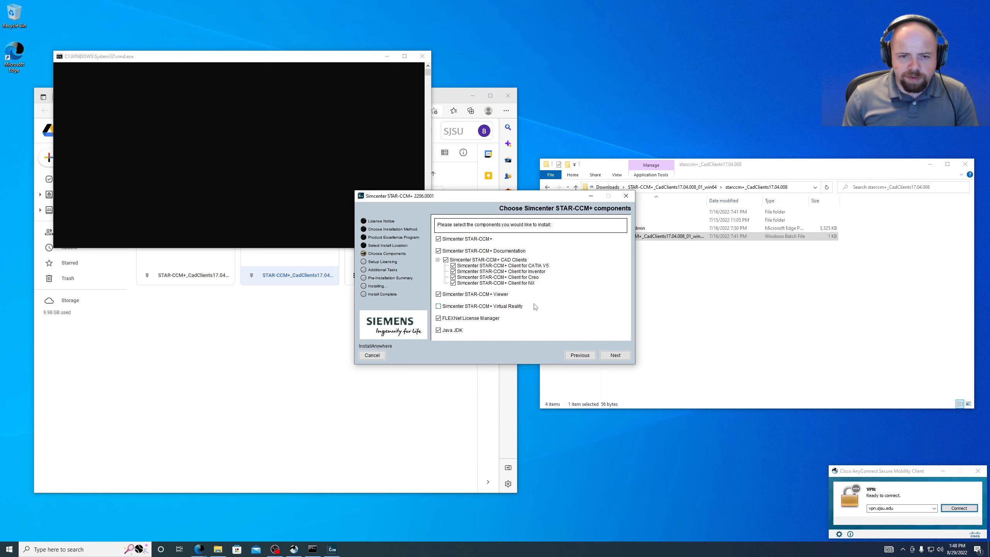
click(439, 306)
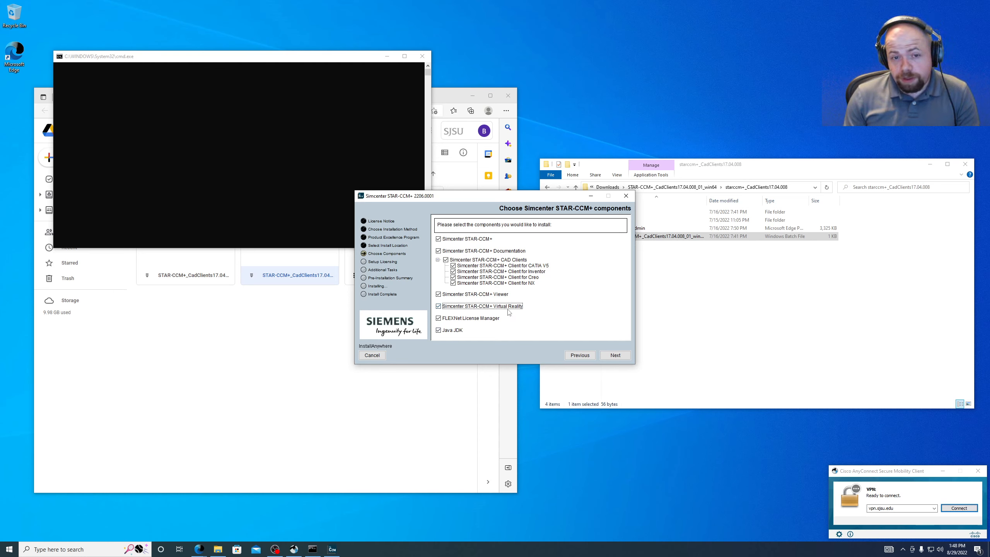
click(615, 355)
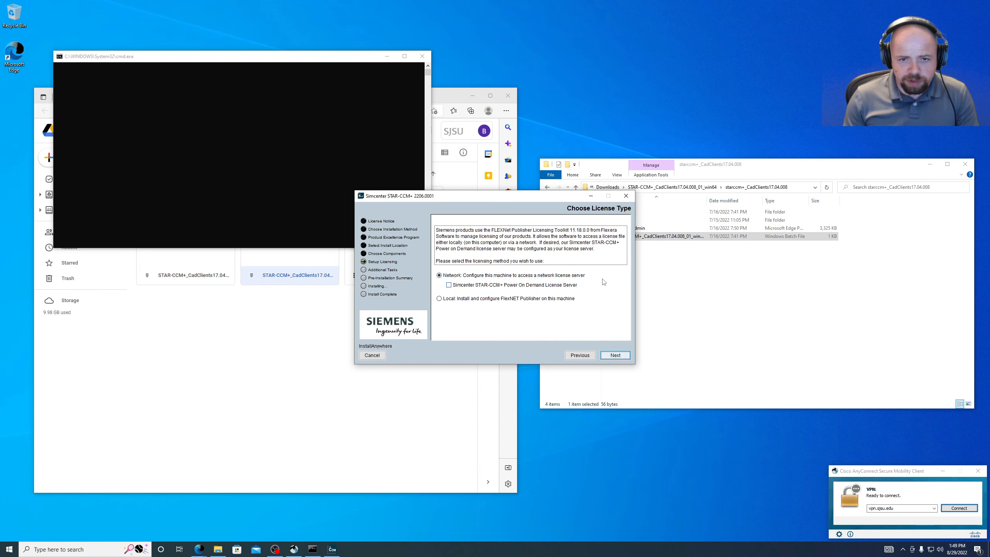
click(615, 355)
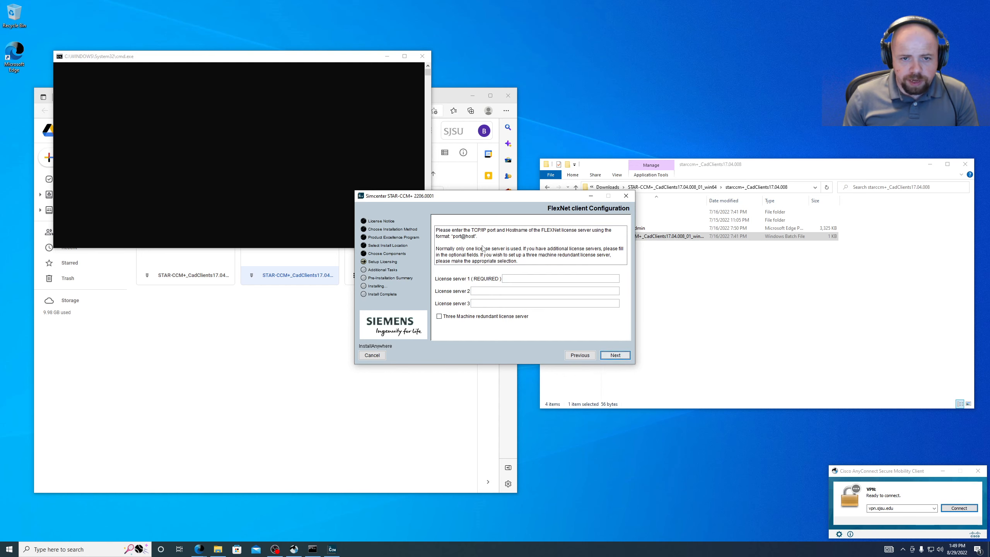
click(508, 277)
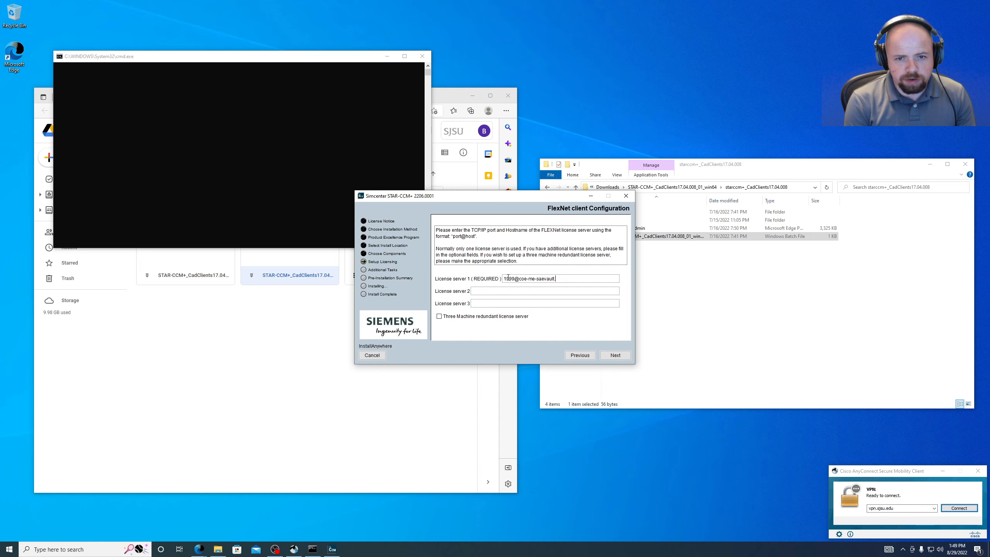
text(suad.sjsu.edu)
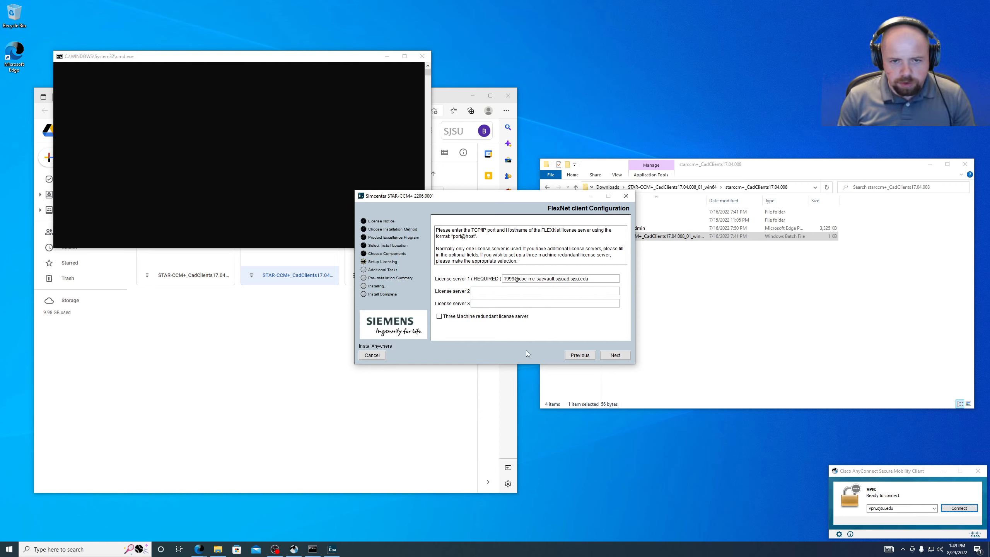
click(523, 317)
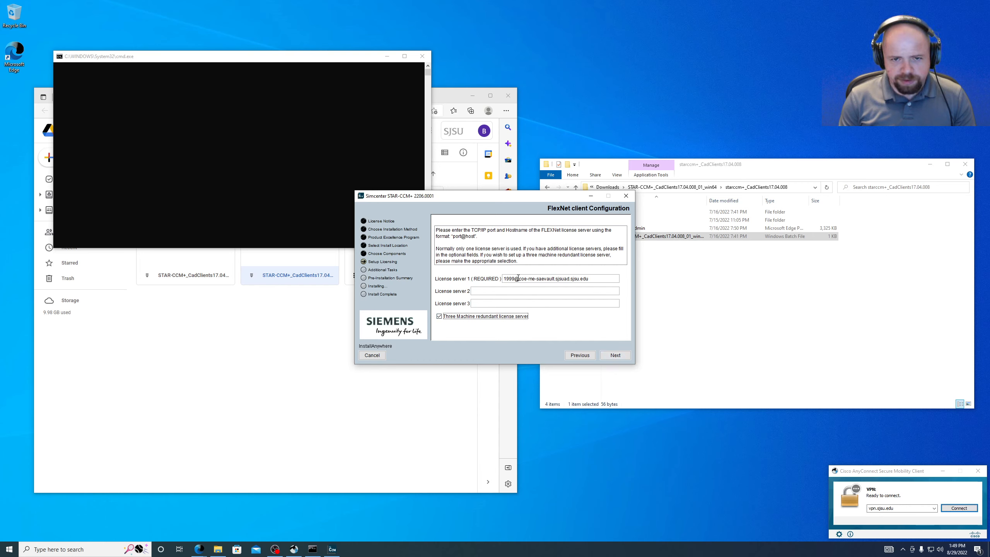
drag(528, 278, 557, 279)
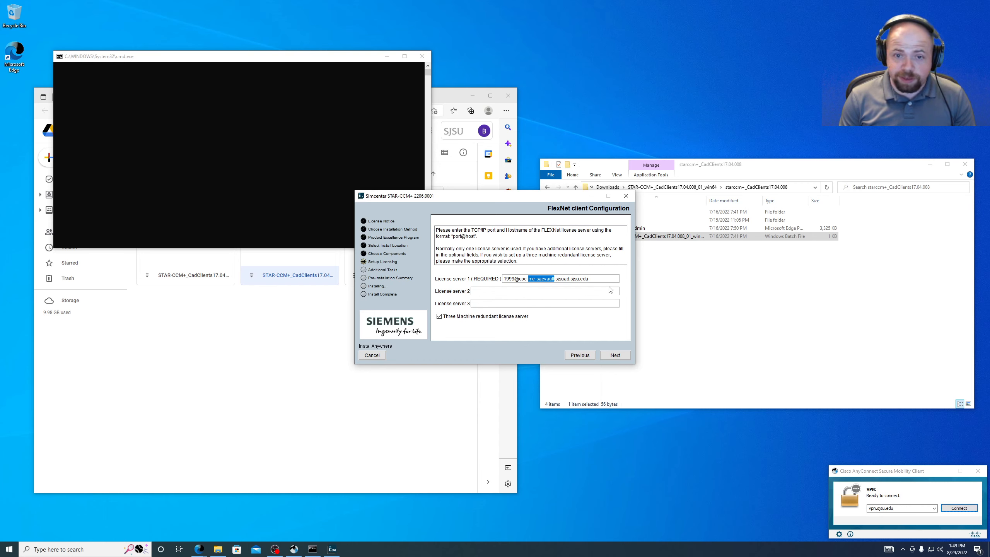
drag(519, 278, 631, 284)
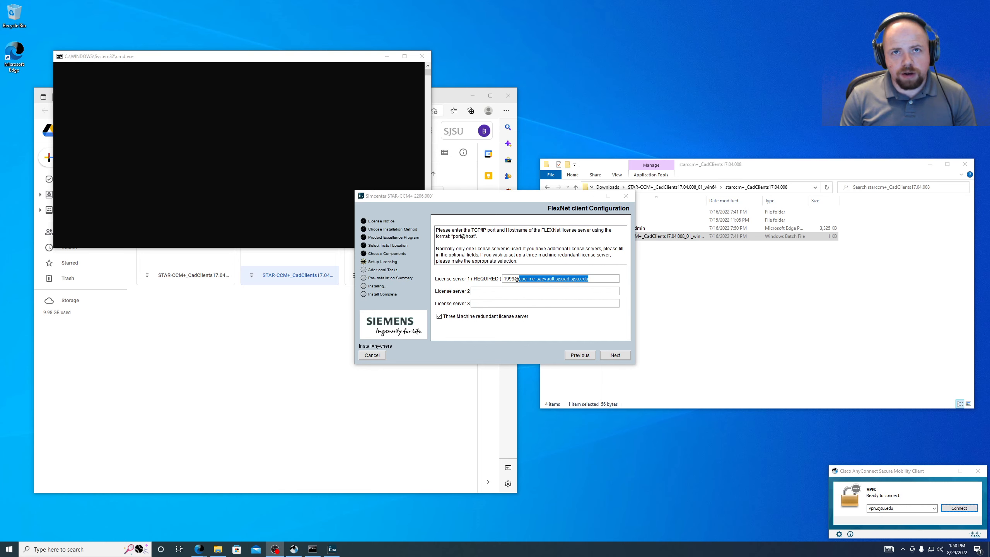
click(615, 355)
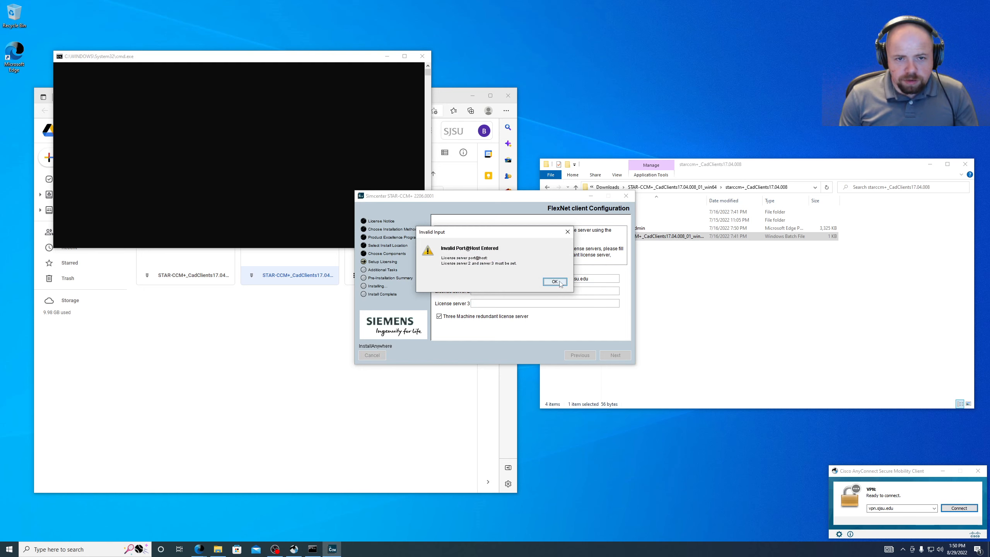
click(555, 282)
click(507, 315)
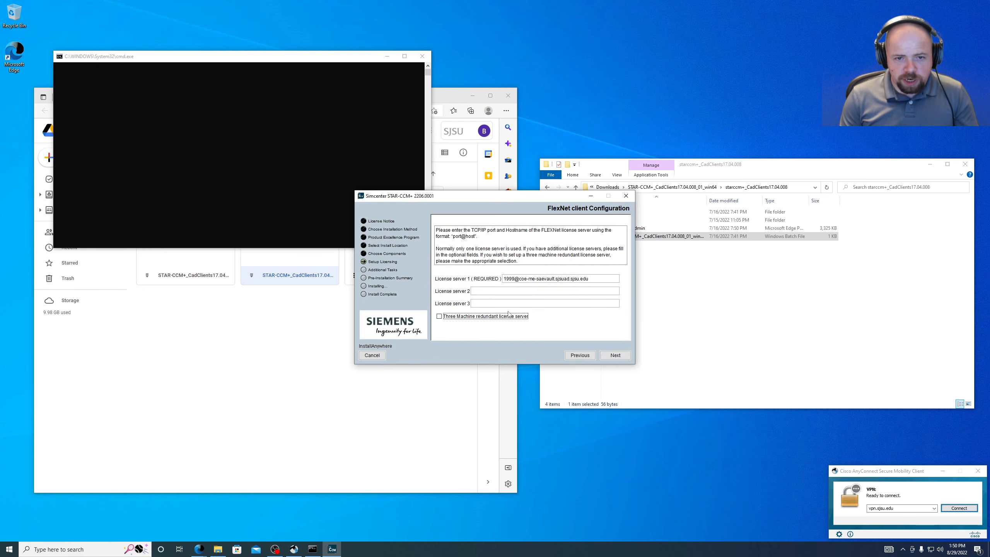
click(455, 317)
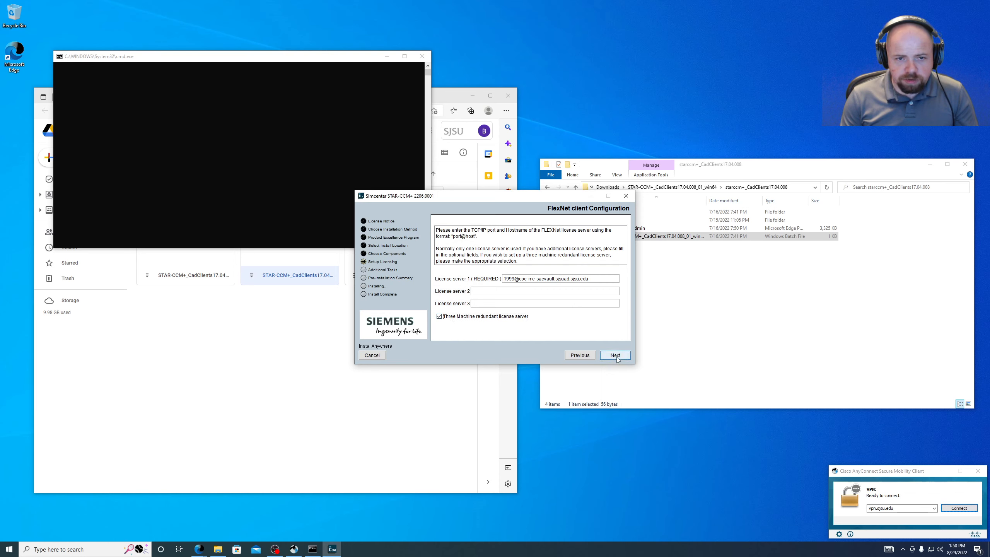
click(458, 316)
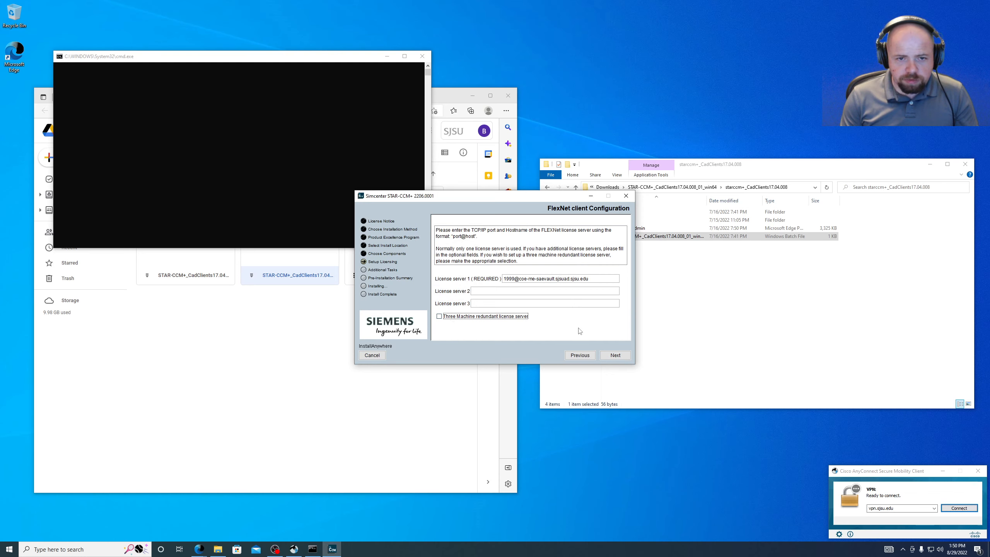
click(614, 356)
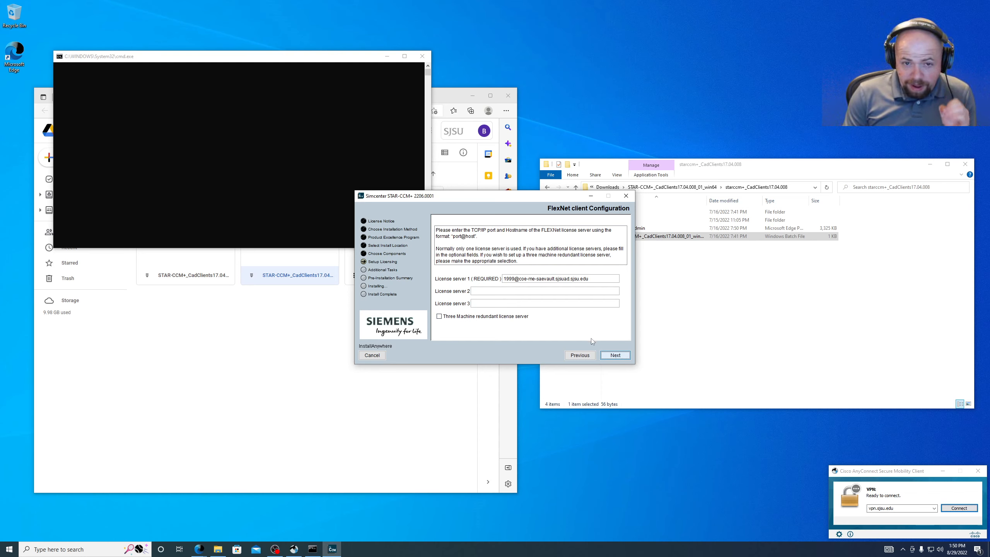
click(607, 355)
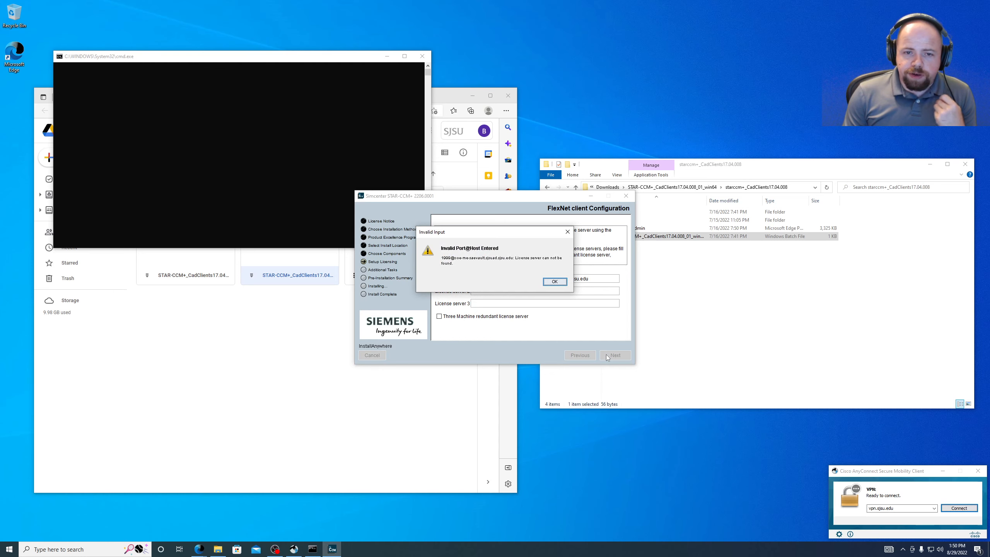
click(553, 281)
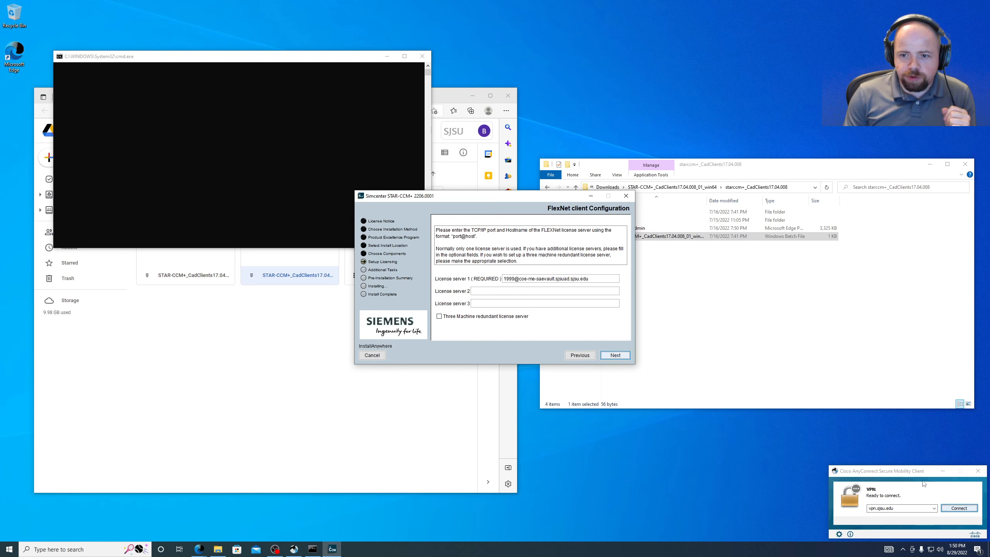
- Start the SJSU VPN connection and choose the Employee-SSO login group
drag(918, 472, 564, 382)
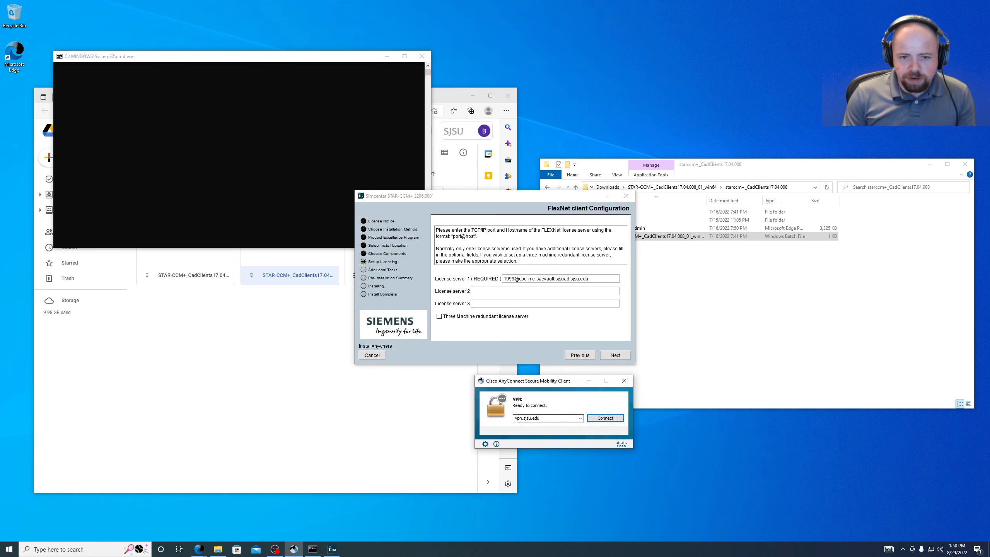
click(621, 419)
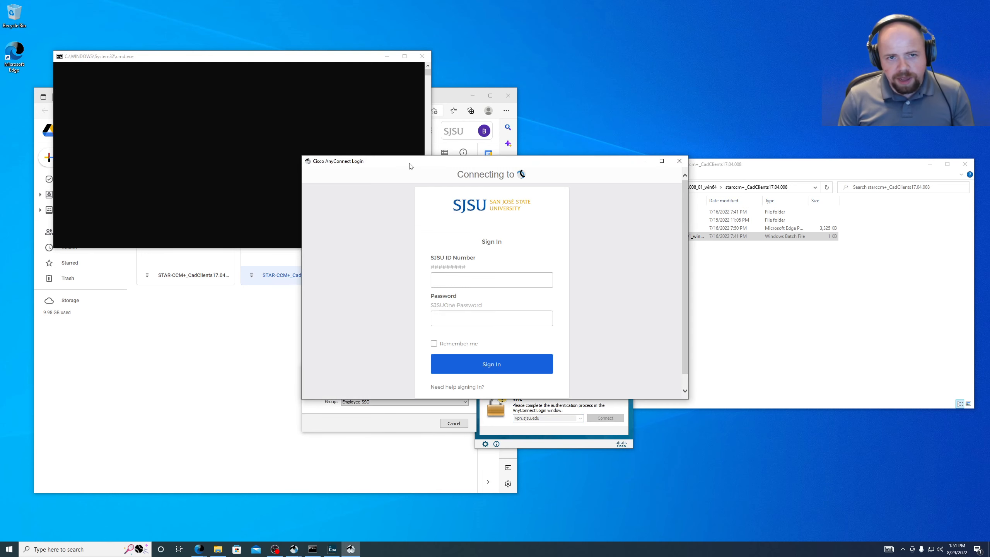
drag(409, 166, 645, 86)
click(371, 402)
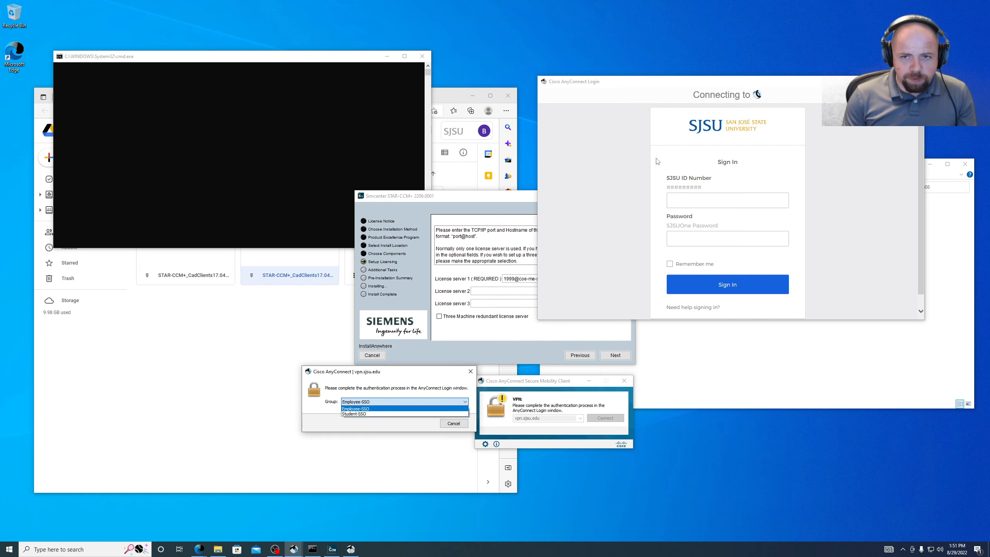
click(358, 414)
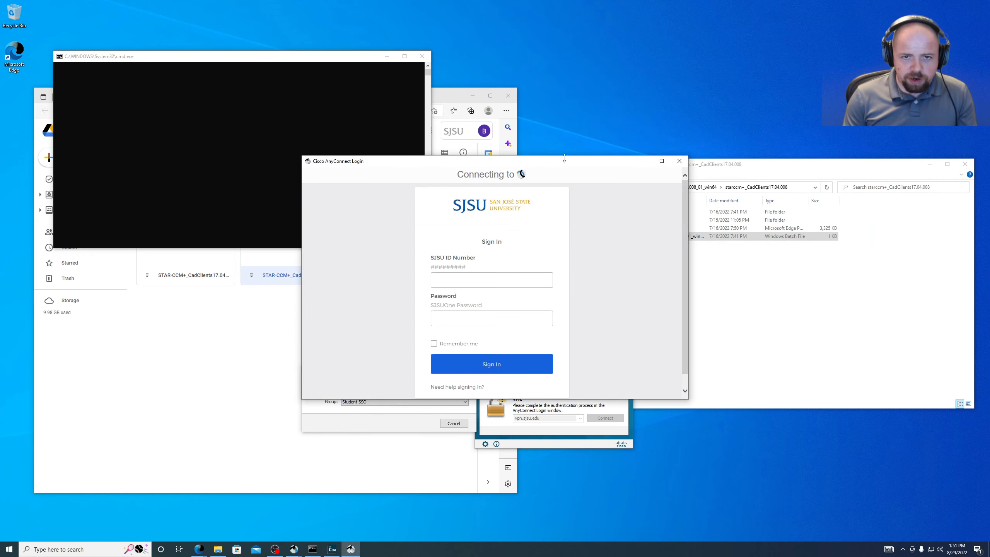
click(378, 404)
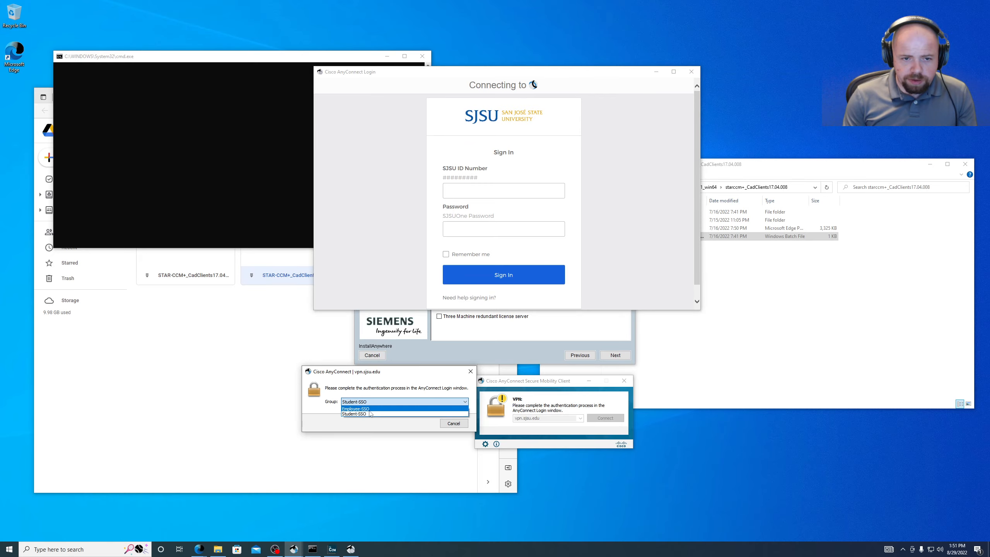
click(370, 411)
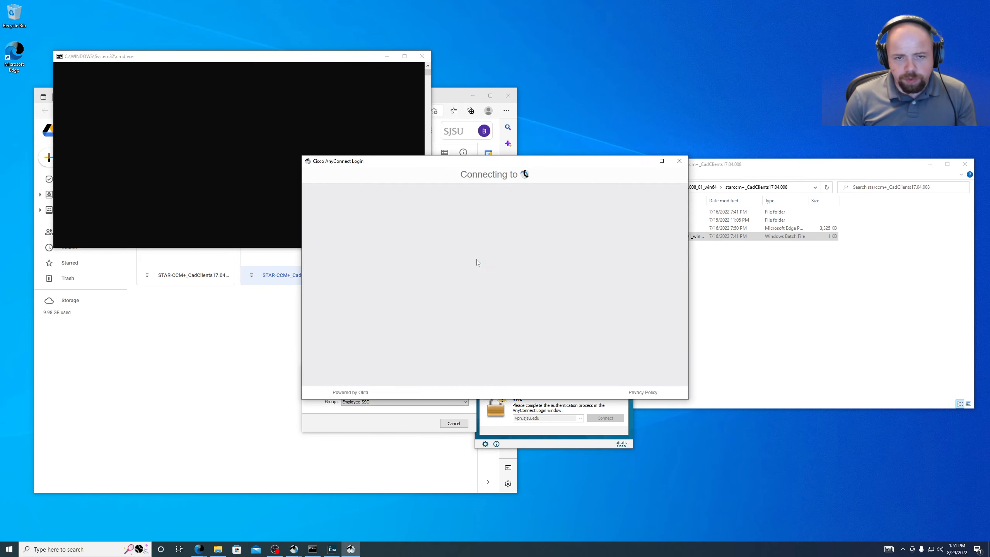
- Sign in with the SJSU ID number and password, re-entering the rejected password
click(483, 277)
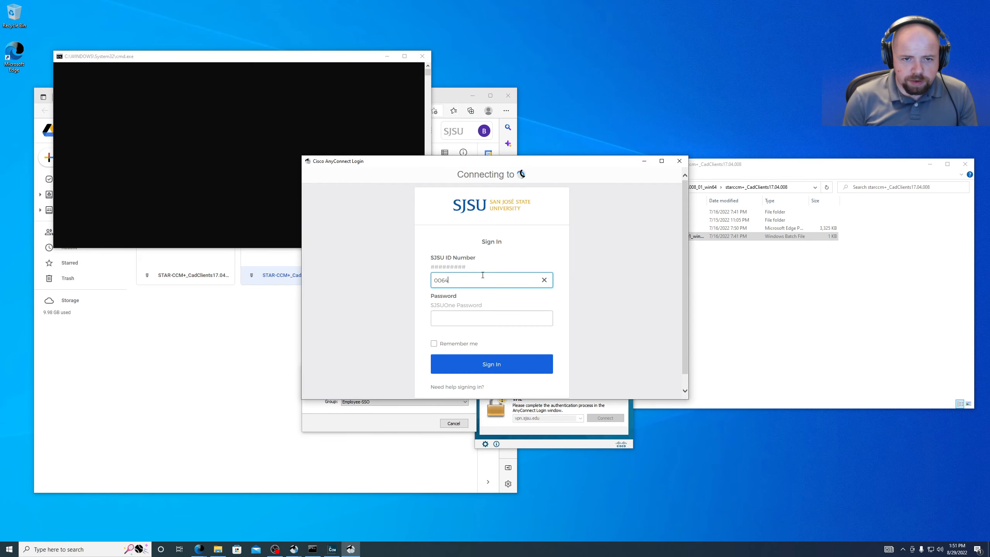
key(Tab)
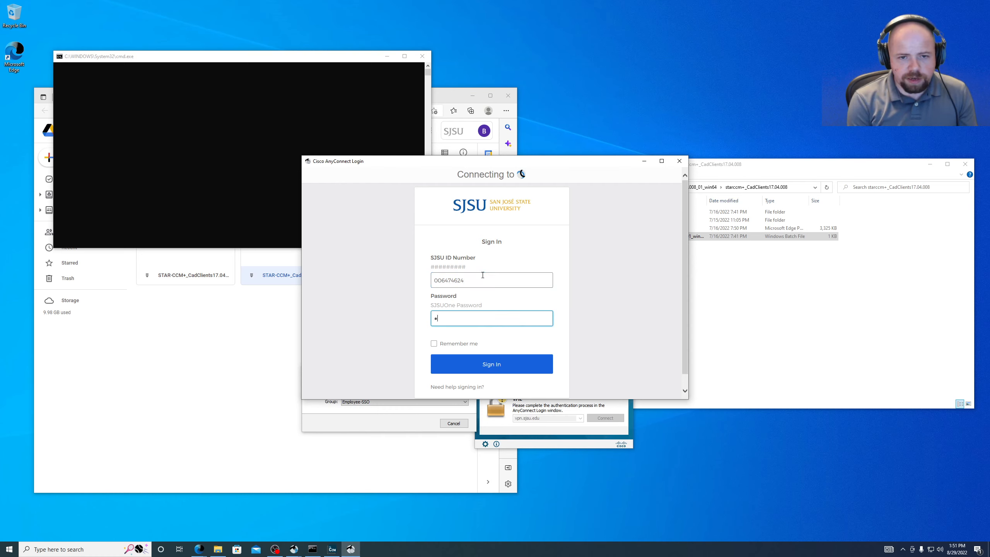
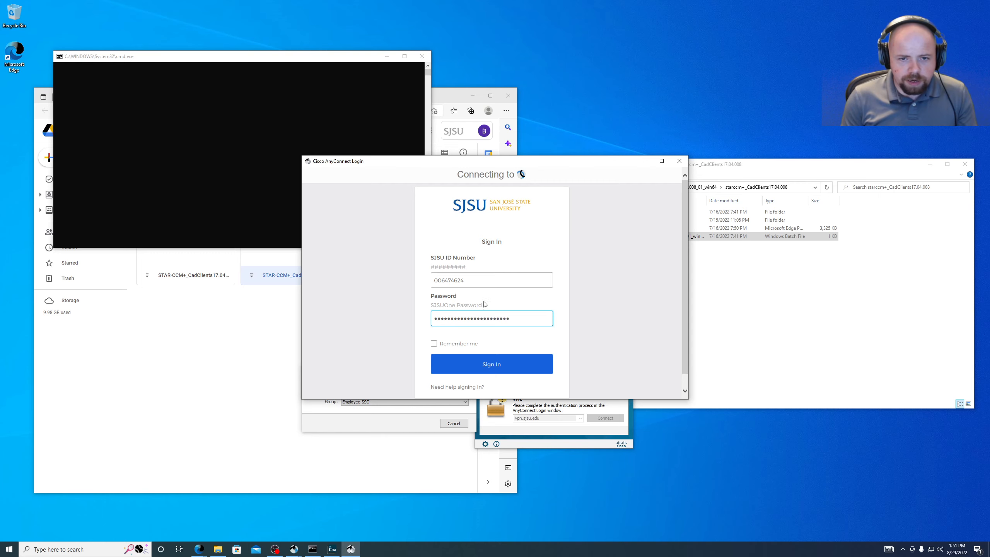
click(518, 369)
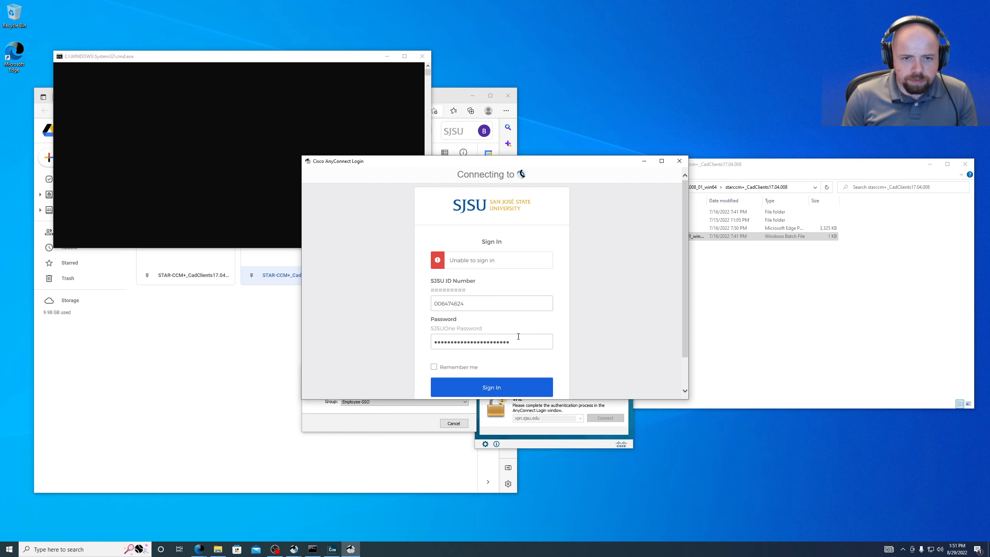
drag(517, 339, 268, 319)
text(••••••••••)
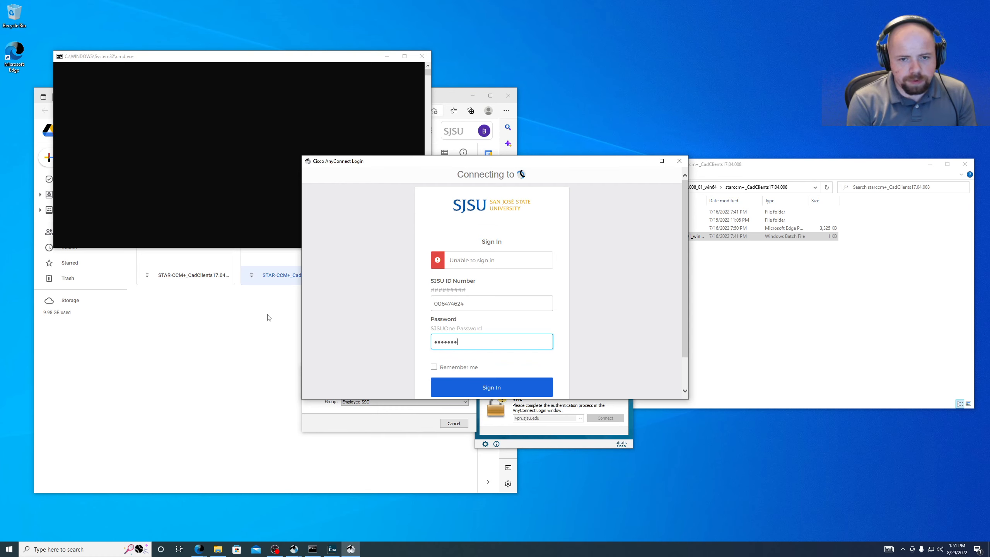
text(••••••••••••)
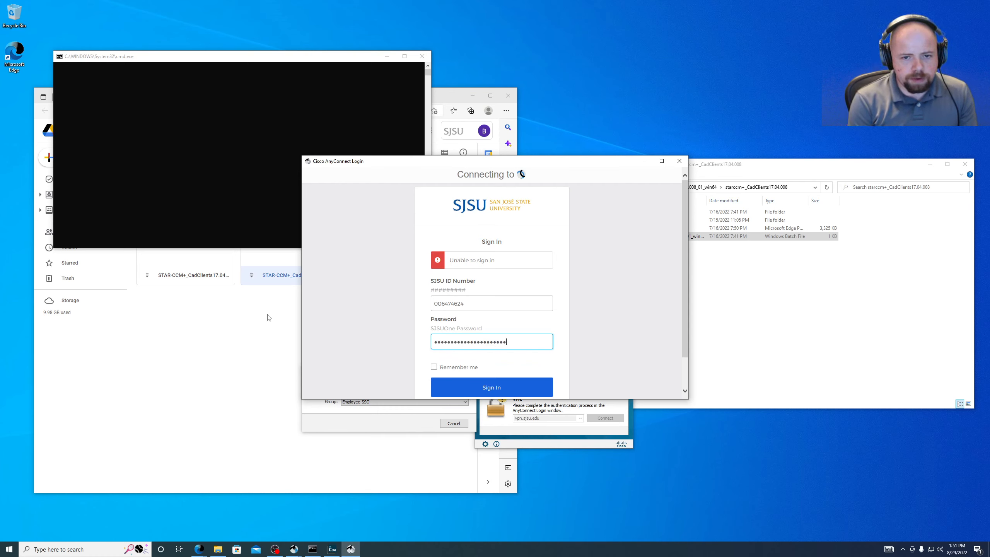
key(Return)
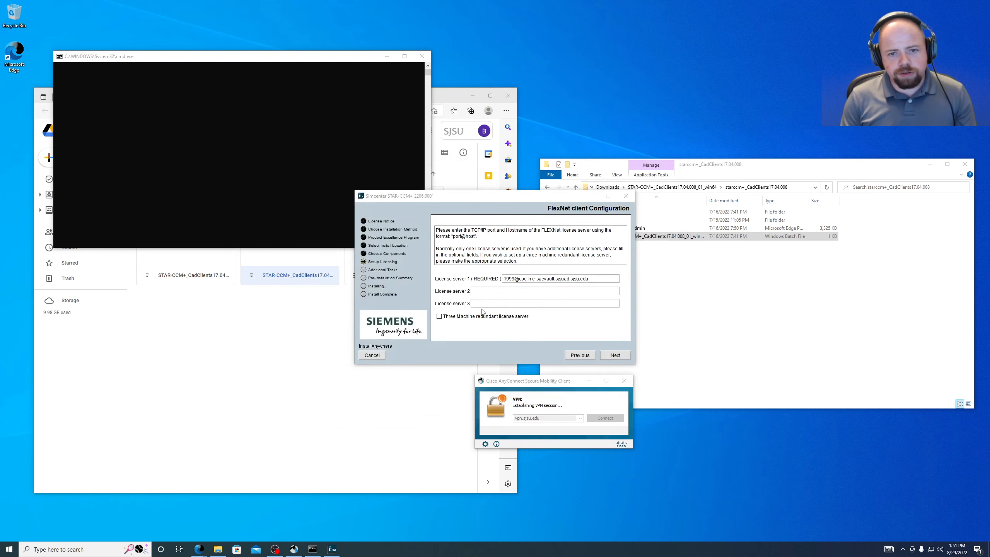
- Accept the 1999@ license server on the FlexNet Configuration page despite the server warning
click(615, 356)
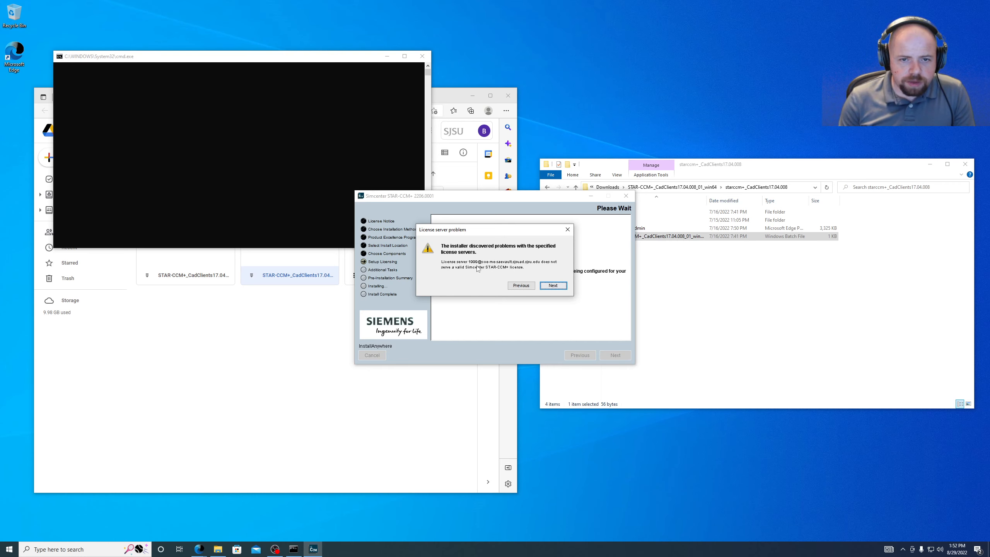
click(553, 285)
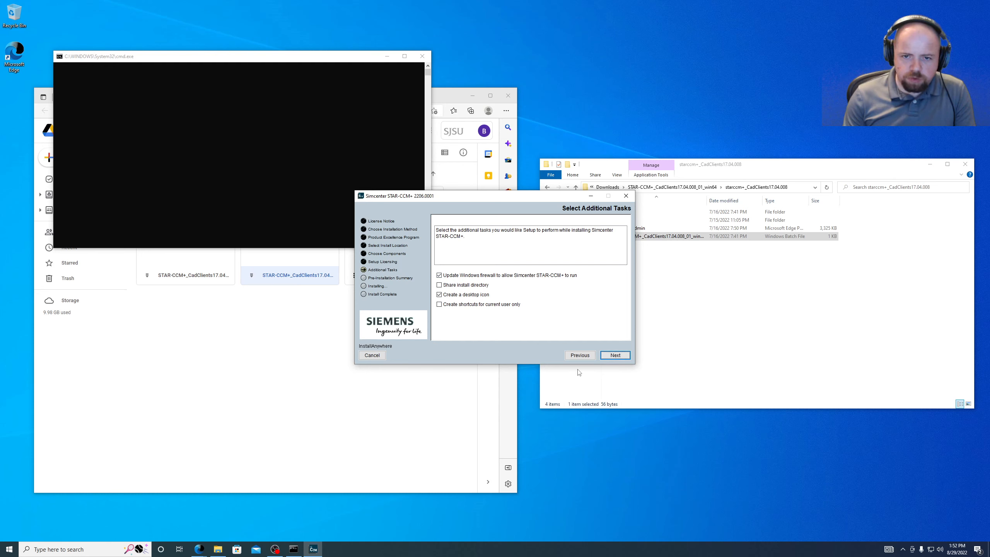
- Keep the firewall update and desktop icon tasks, then start installing from the summary page
click(614, 356)
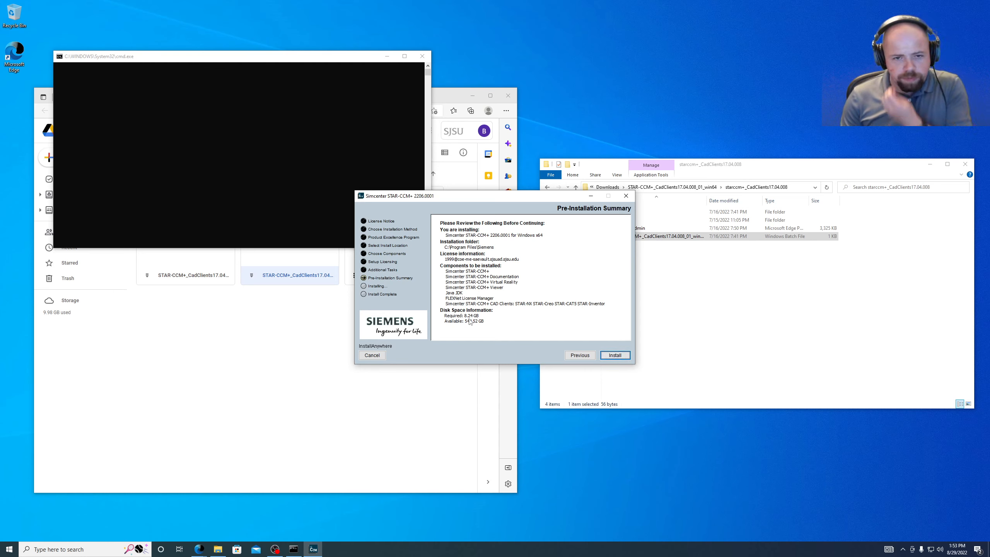
click(619, 357)
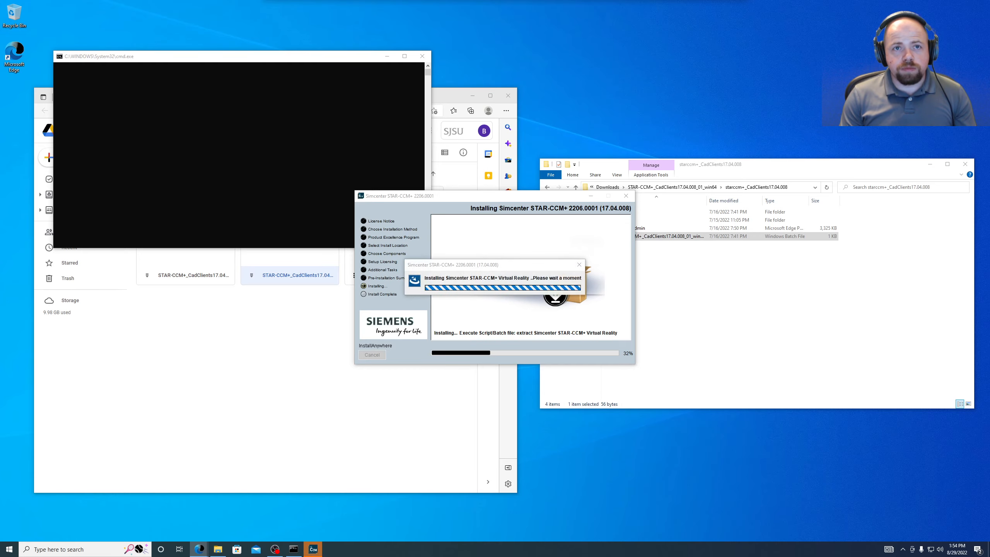
- Open the COE Software page from Bing and follow its Download ANSYS here link
drag(428, 96, 656, 113)
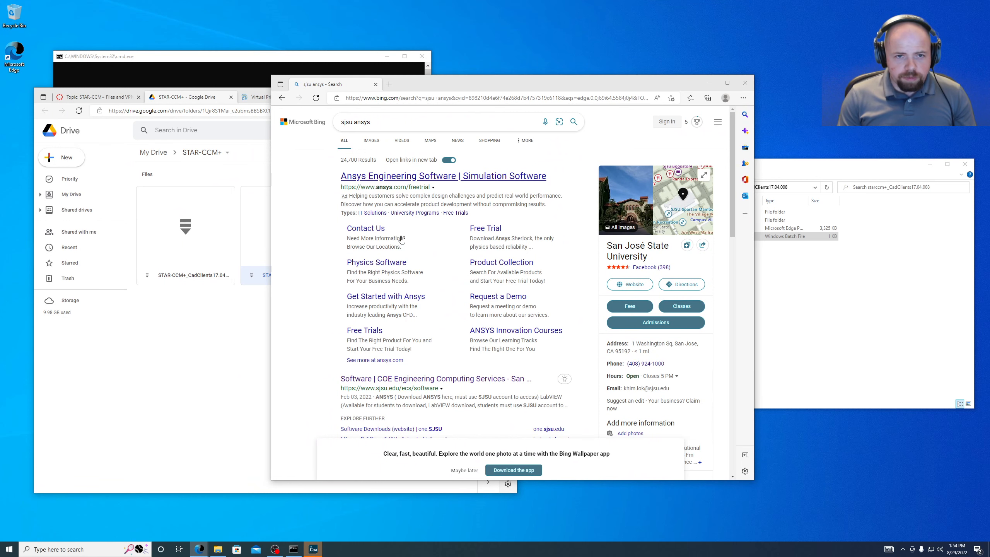
scroll(466, 357, down, 2)
scroll(466, 357, down, 1)
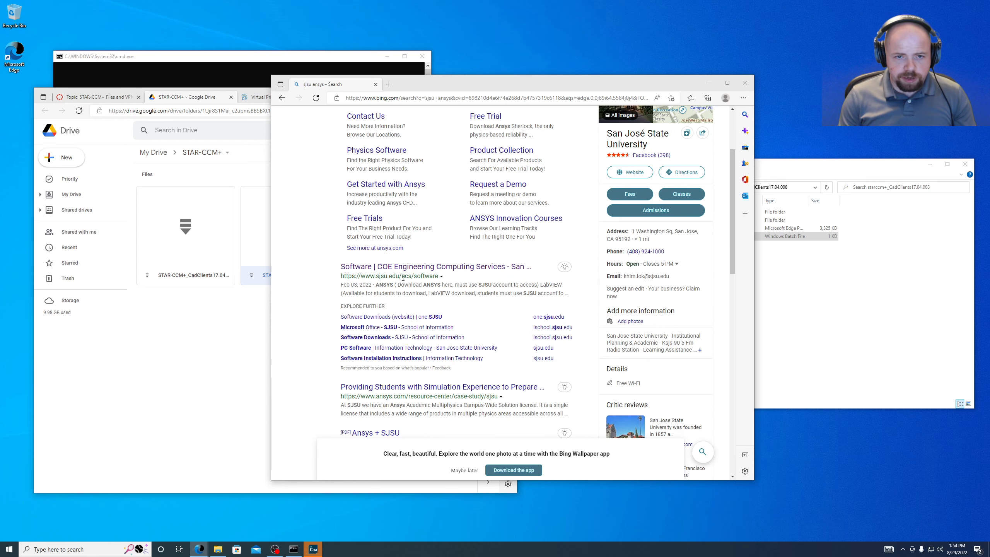
click(390, 266)
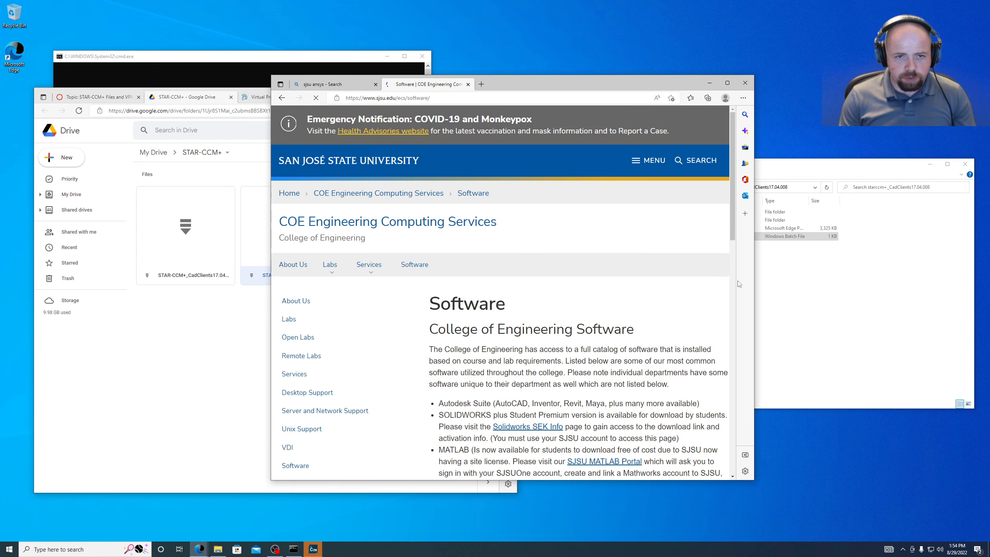
scroll(740, 284, down, 5)
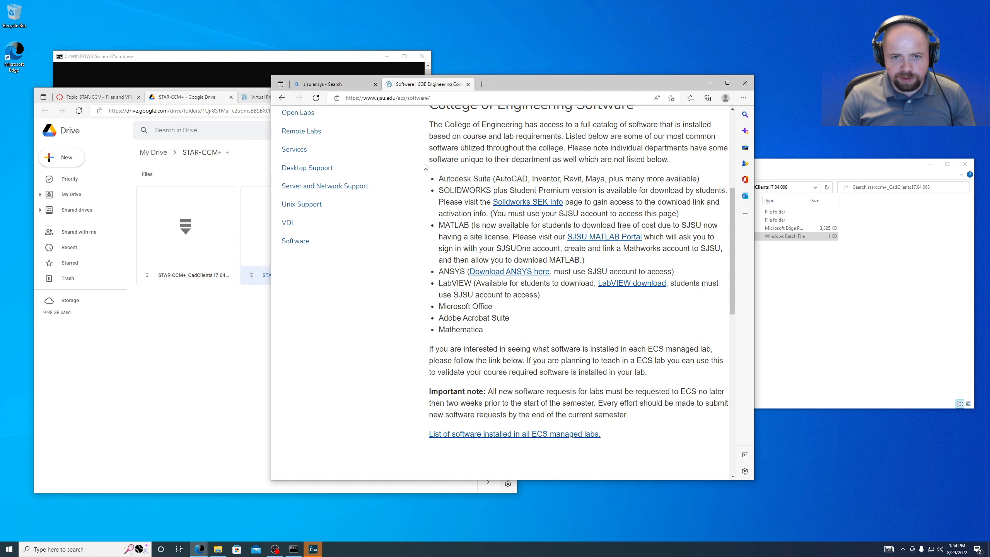
drag(574, 150, 696, 158)
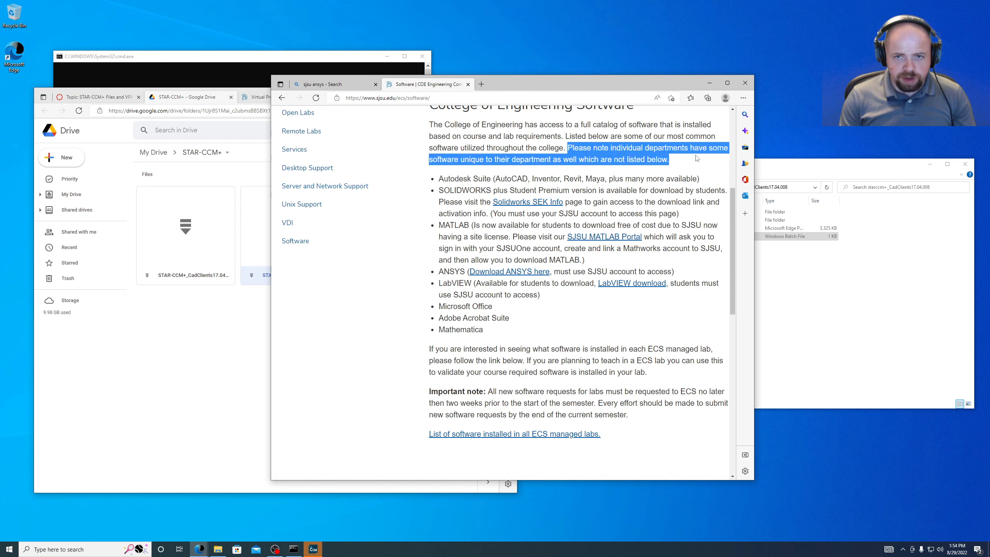
click(697, 158)
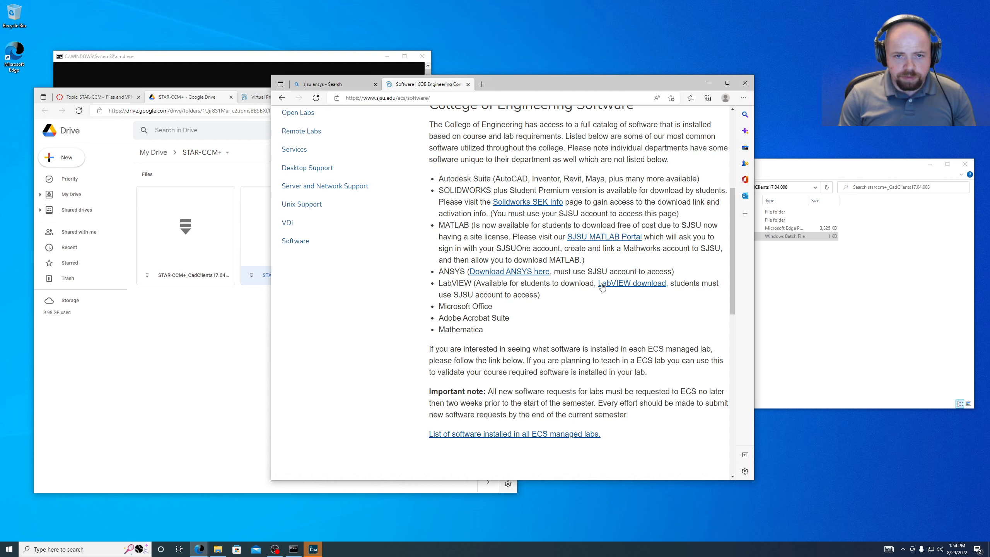
click(509, 272)
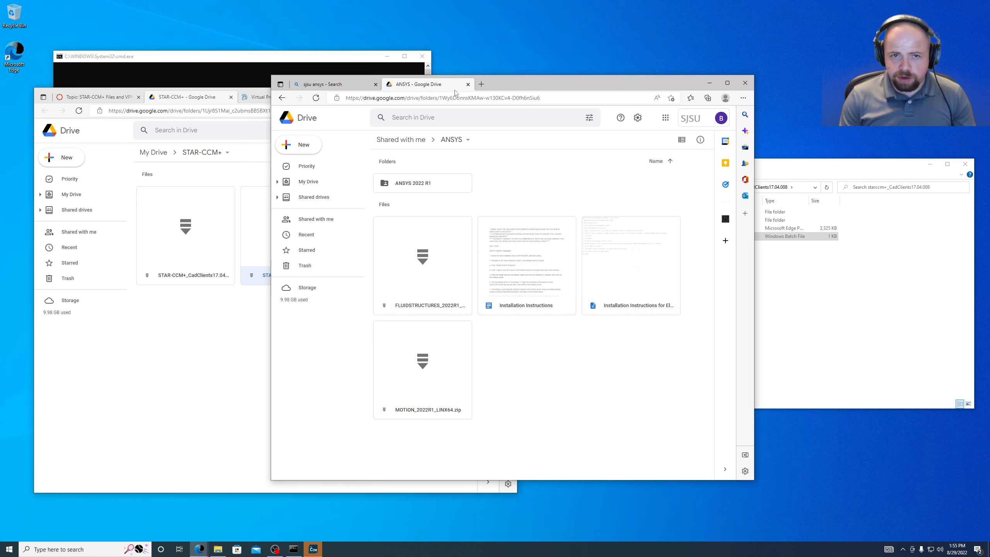
- Close the ANSYS Drive tab and dismiss the completed STAR-CCM+ 2206.0001 installer
click(468, 85)
drag(520, 83, 390, 0)
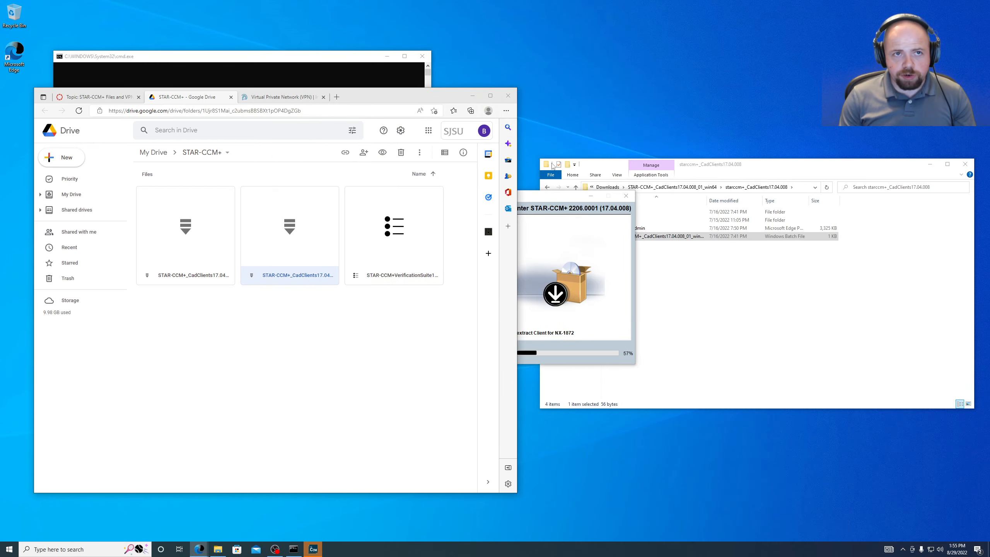
click(540, 198)
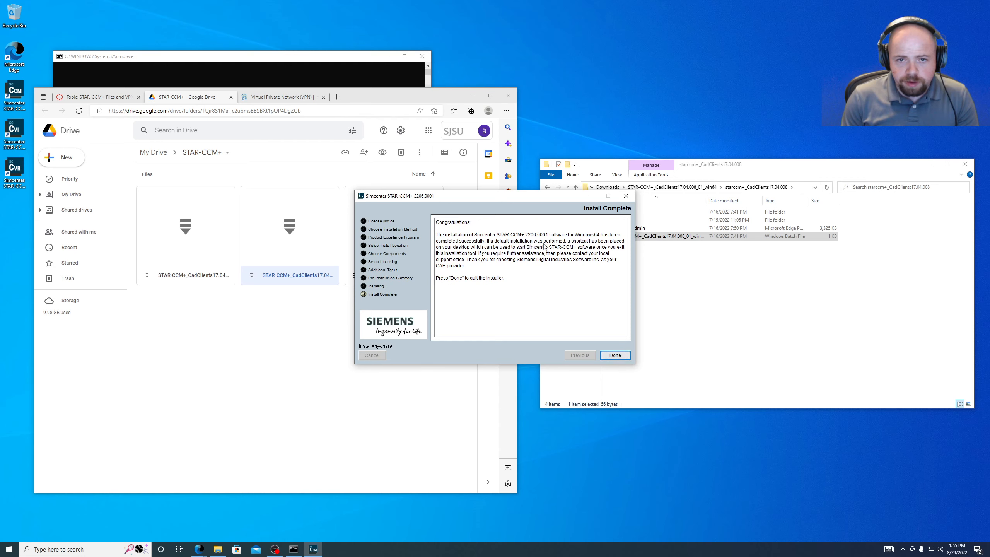
drag(22, 197, 12, 86)
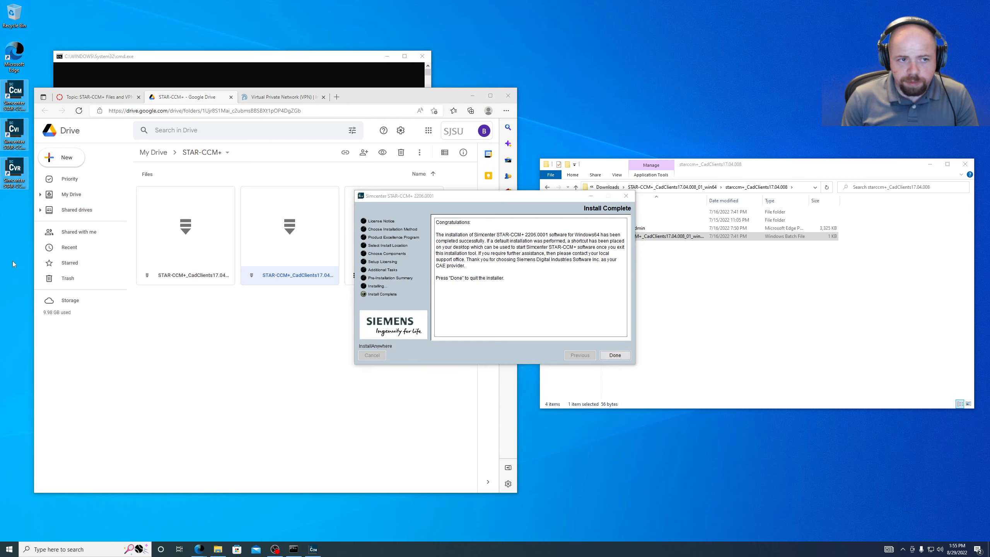
click(616, 356)
- Check the three Simcenter shortcuts' names and move the Viewer and Virtual Reality shortcuts lower
drag(413, 104, 607, 87)
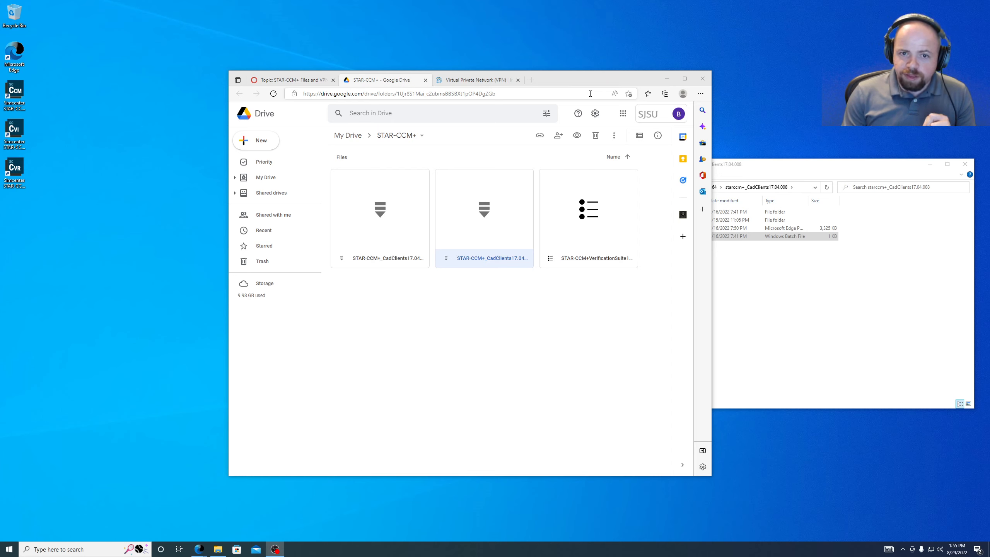
click(26, 111)
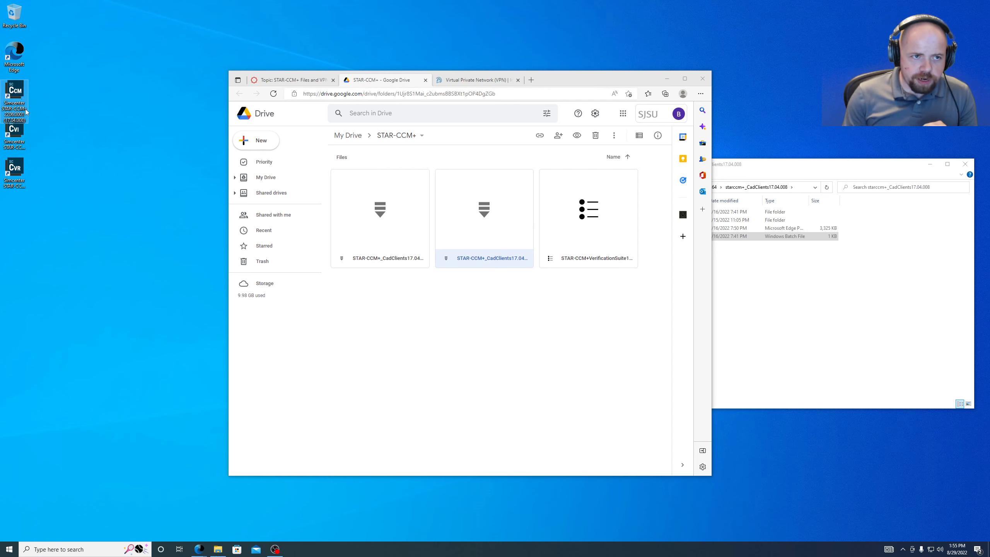
click(11, 172)
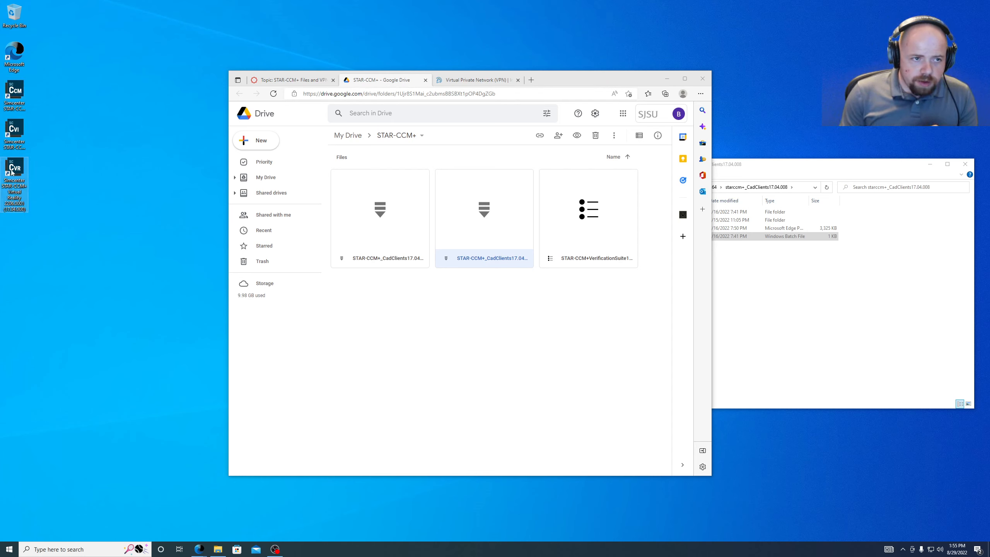
click(14, 131)
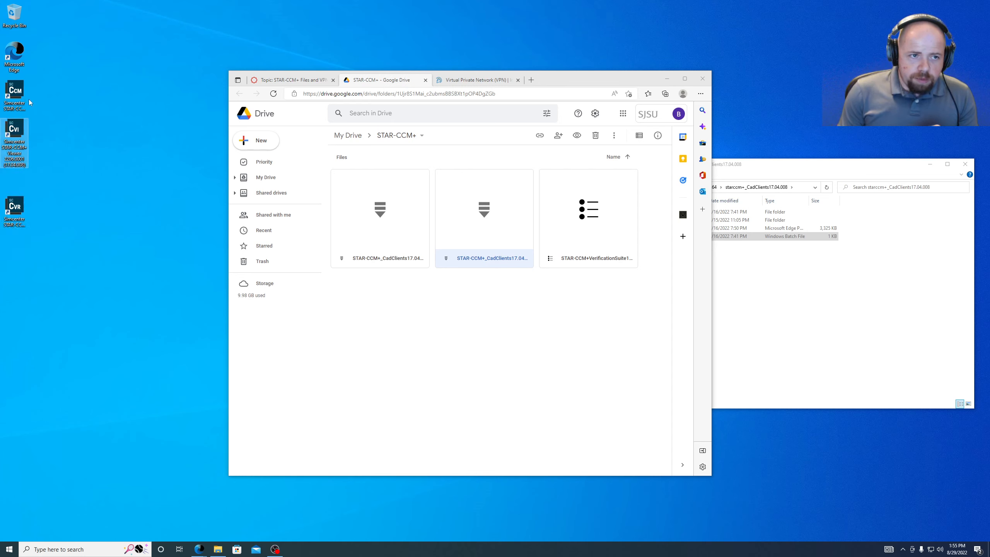
drag(15, 211, 16, 250)
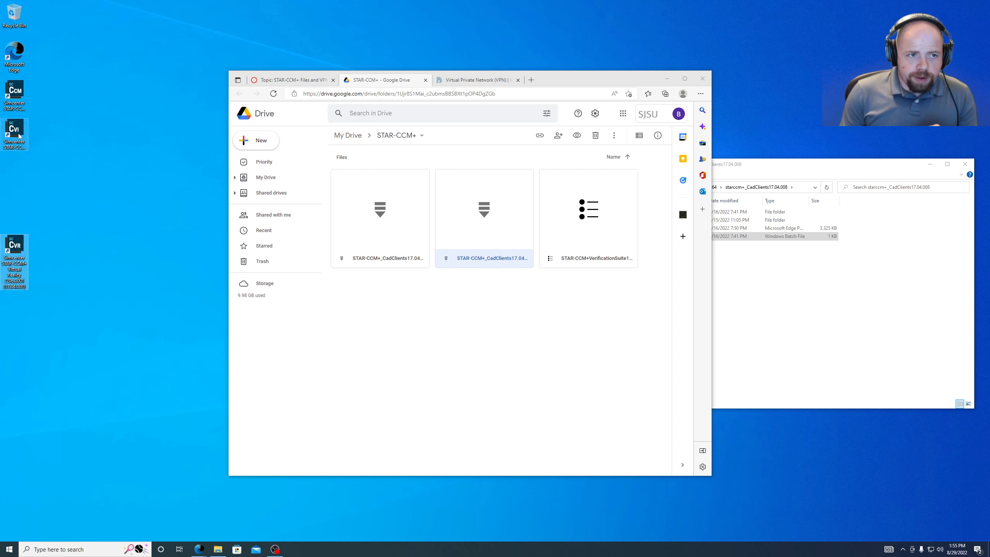
drag(19, 136, 21, 175)
click(14, 102)
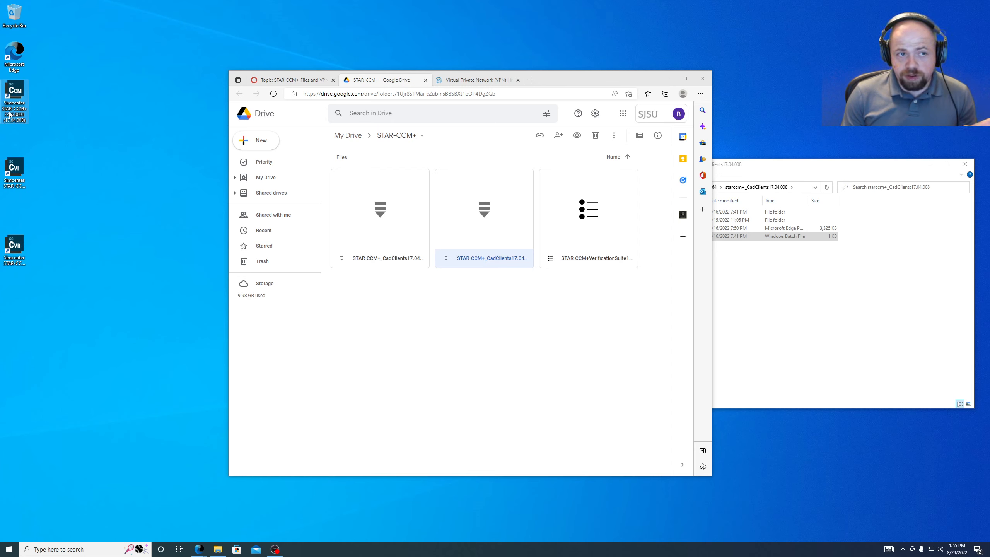
click(15, 171)
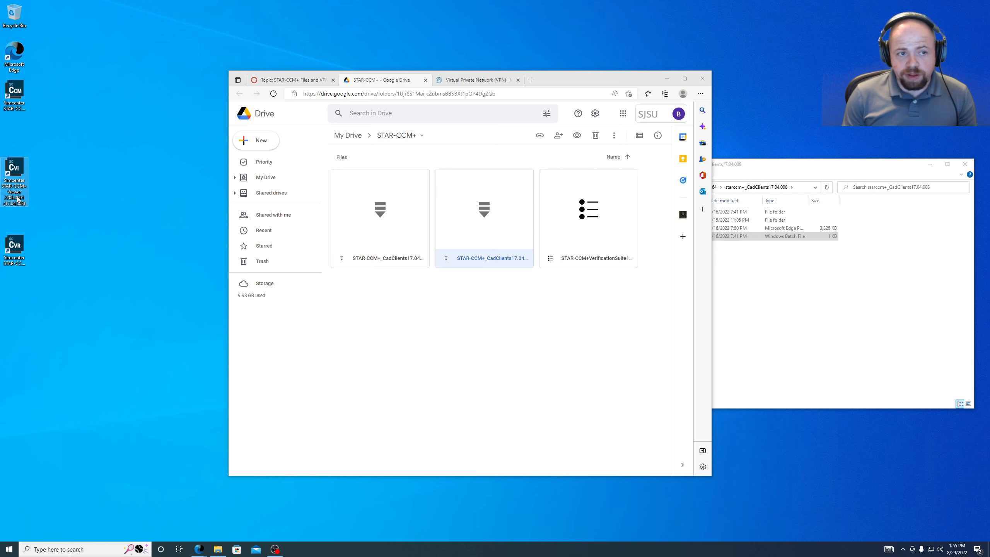
click(21, 259)
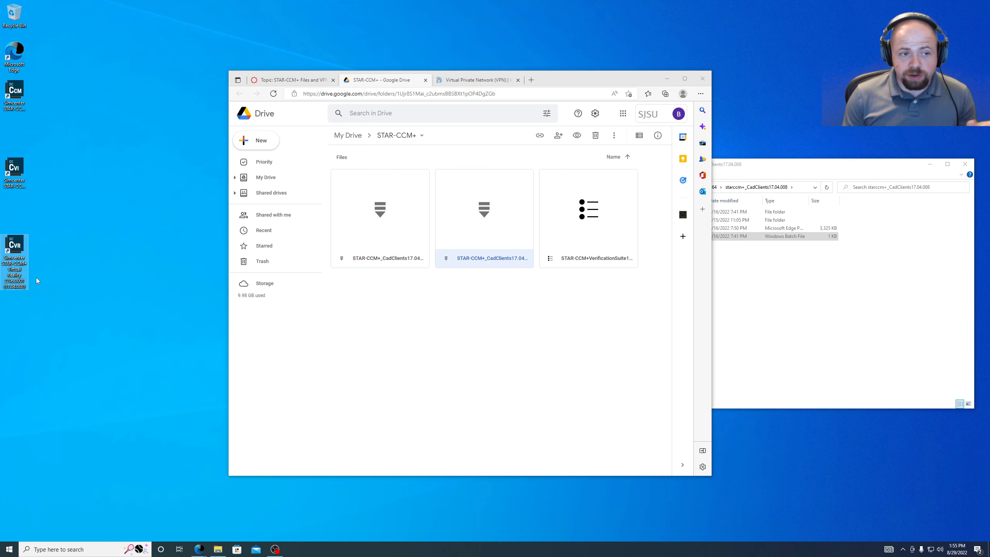
click(16, 173)
- Select the desktop shortcuts in turn, ending on the main STAR-CCM+ shortcut to launch it
drag(83, 271, 1, 163)
click(84, 175)
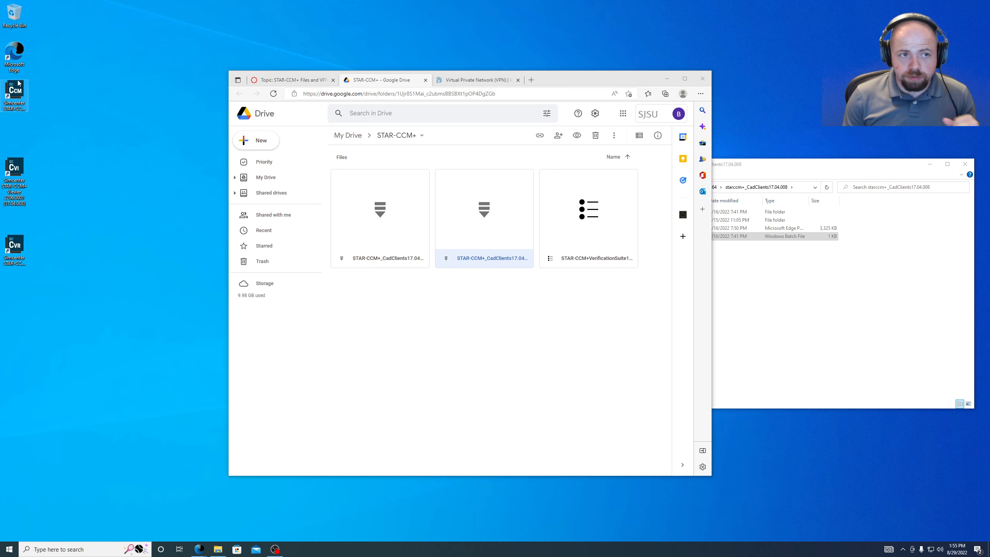
drag(58, 268, 8, 241)
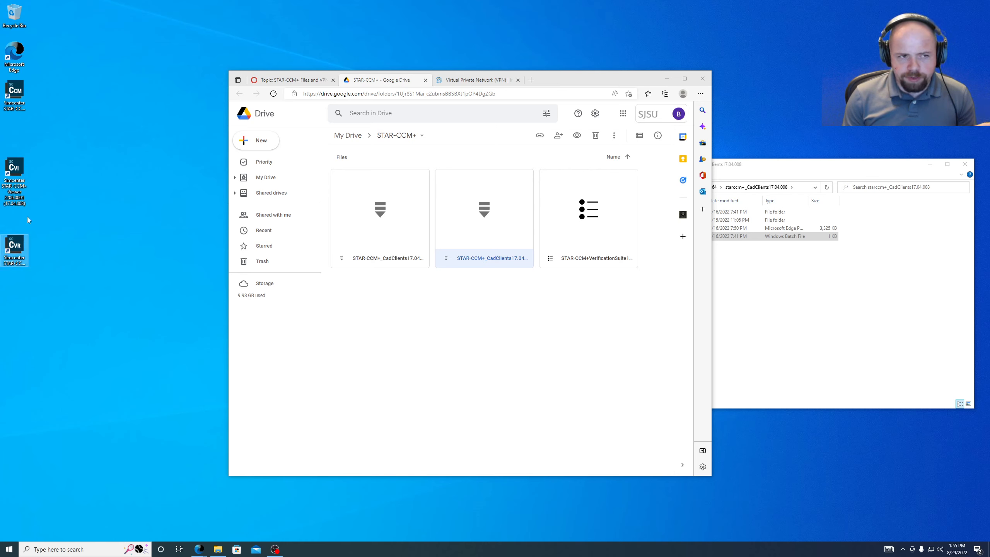
drag(58, 201, 18, 157)
click(17, 91)
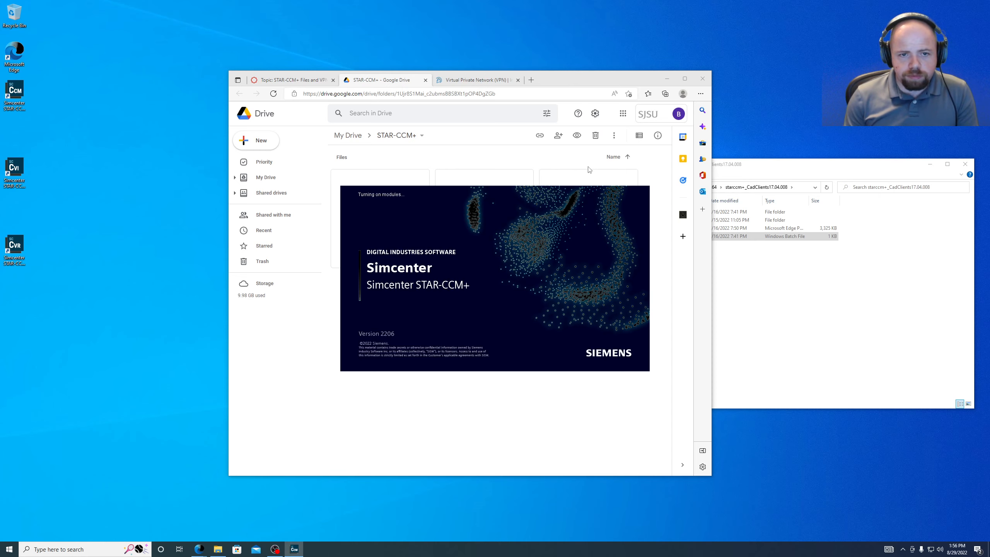
- Maximize the STAR-CCM+ window and open the Create a File dialog for a new simulation
click(668, 79)
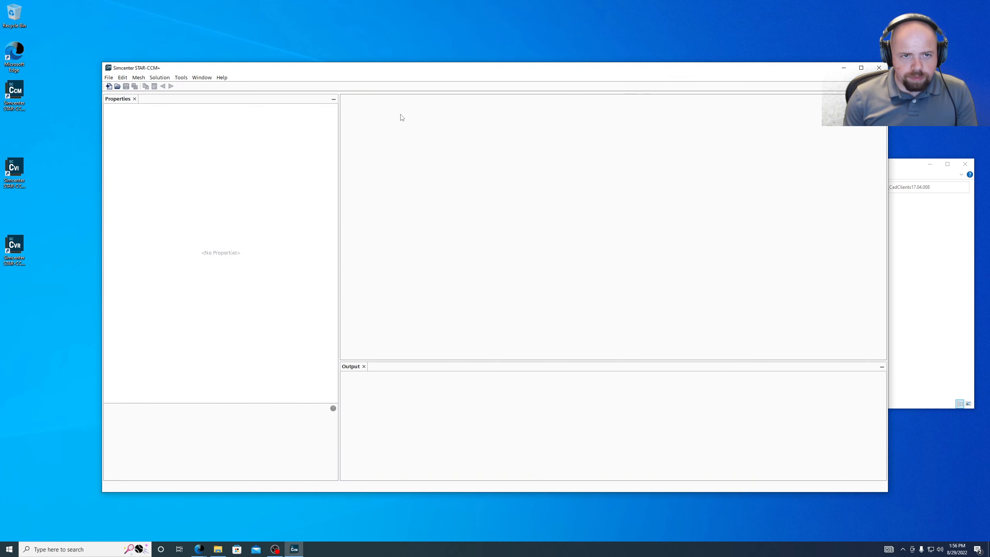
double_click(300, 73)
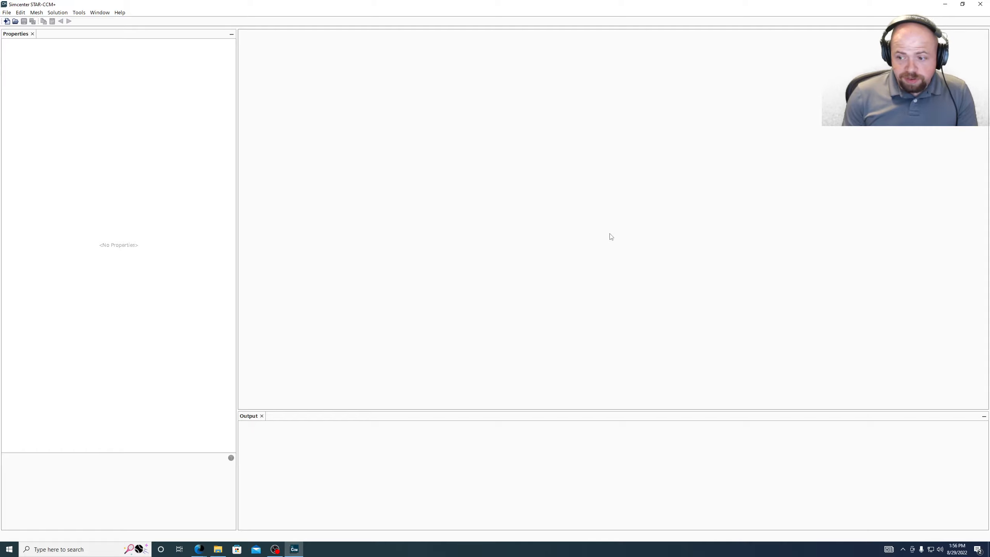
click(7, 21)
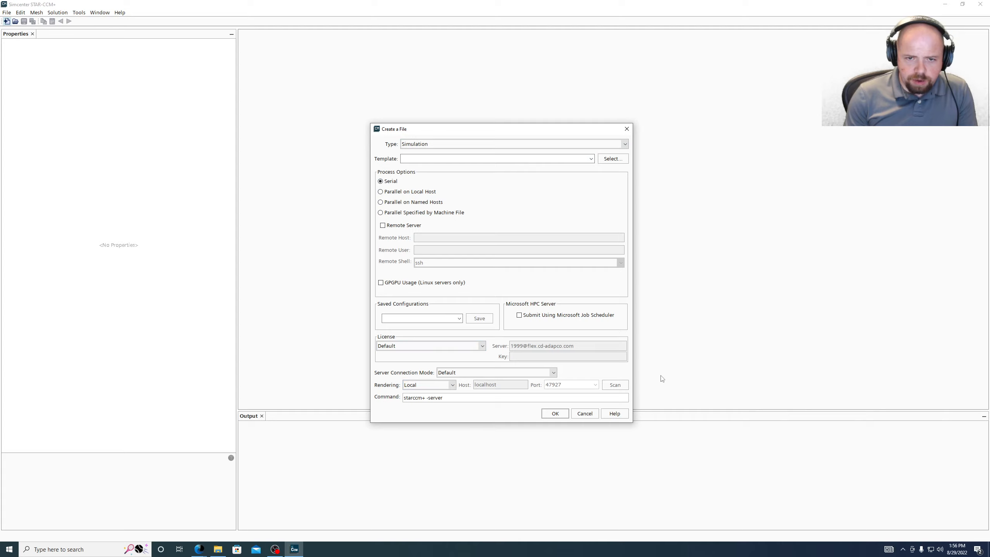
- Try Lite and Power Session licenses, return to Default, and choose Parallel on Local Host
click(470, 346)
click(421, 370)
click(429, 345)
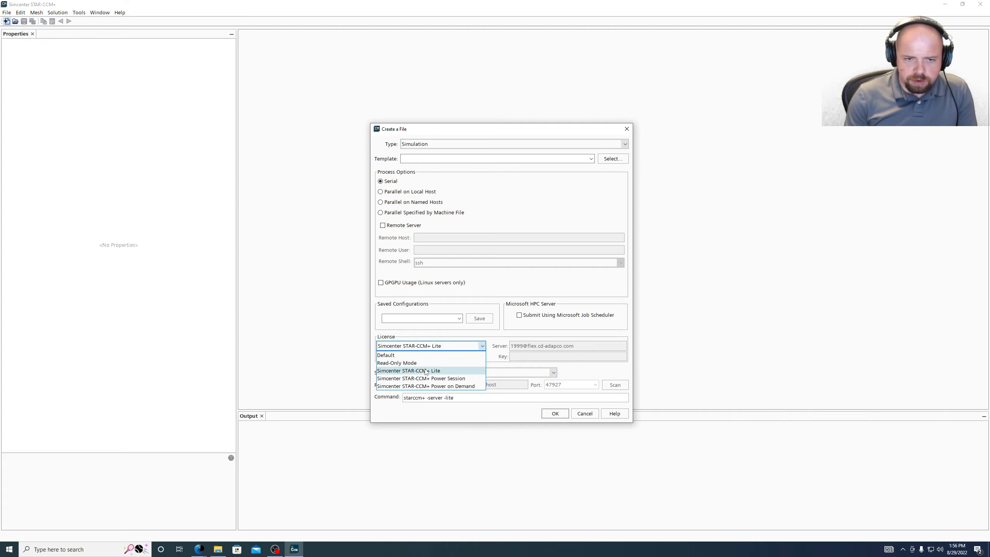
click(424, 378)
click(428, 346)
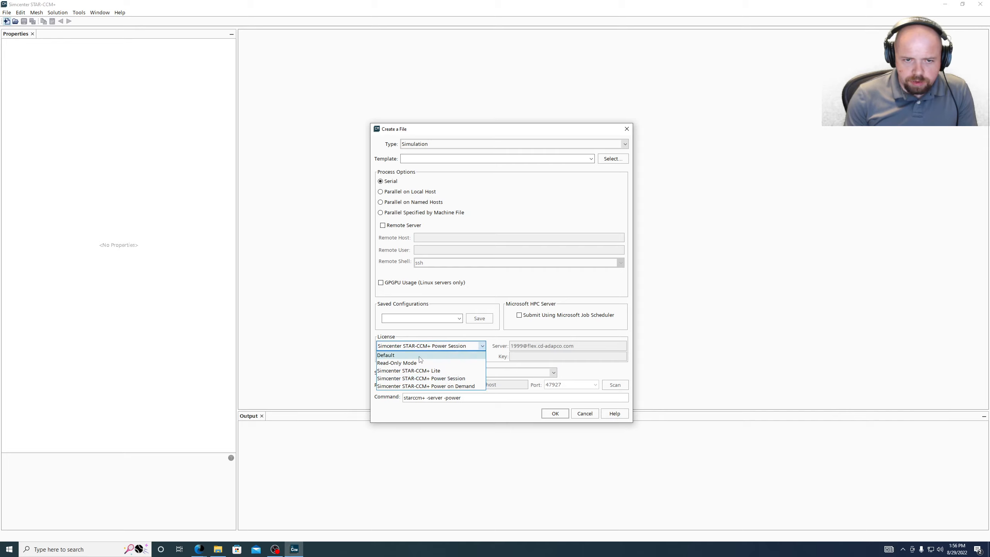
click(448, 355)
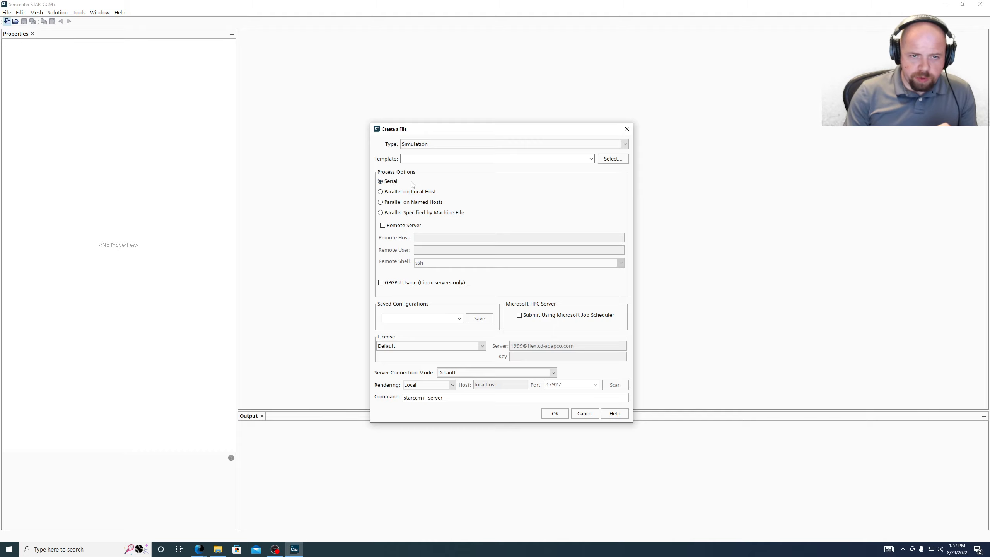
click(409, 192)
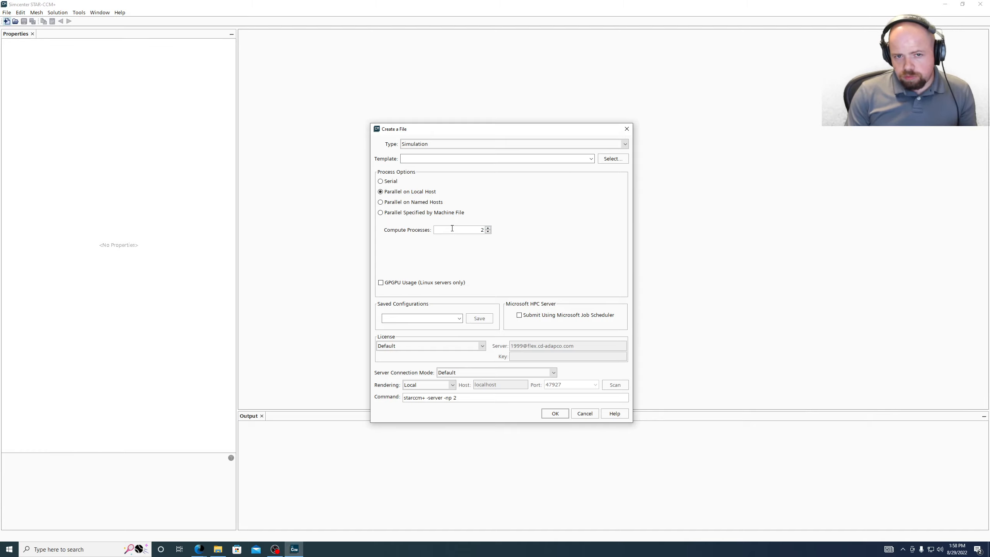
- Toggle through Named Hosts, Machine File and Local Host options, finally settling on Serial
click(391, 182)
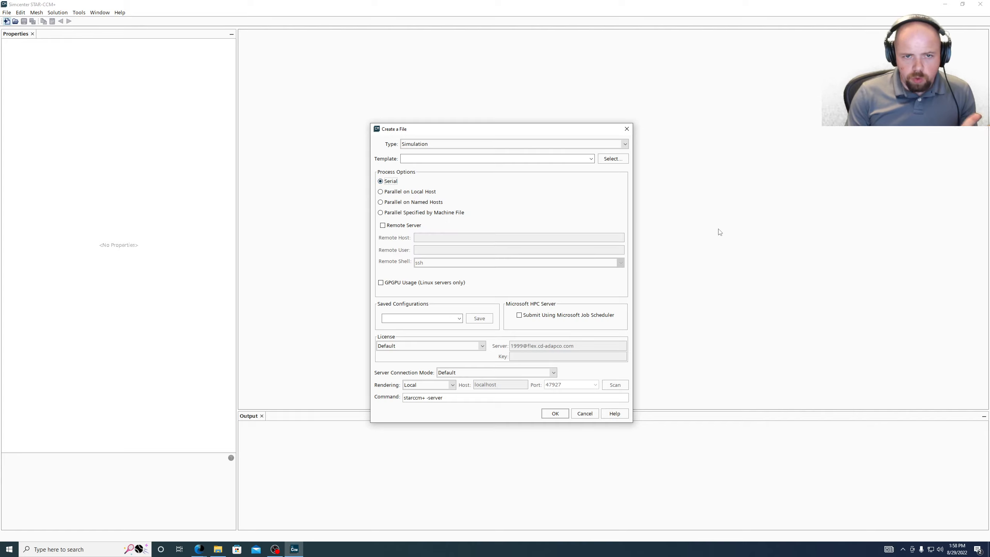
click(405, 202)
click(406, 214)
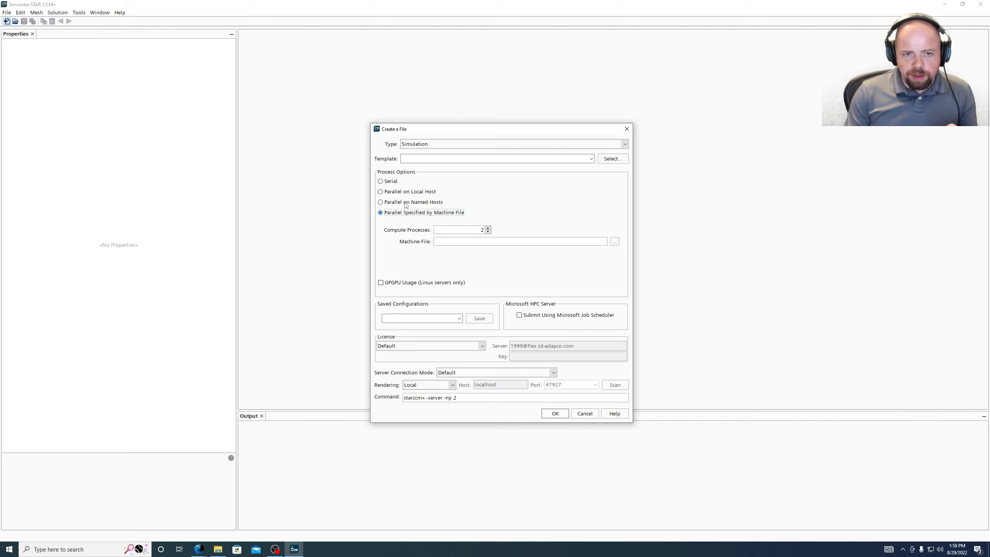
click(405, 203)
click(406, 214)
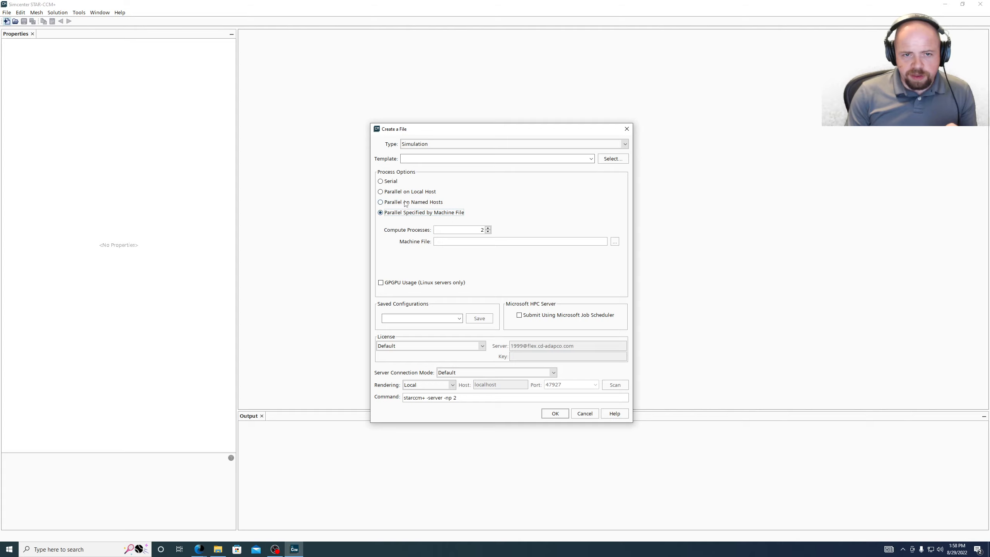
click(405, 203)
click(405, 214)
click(407, 202)
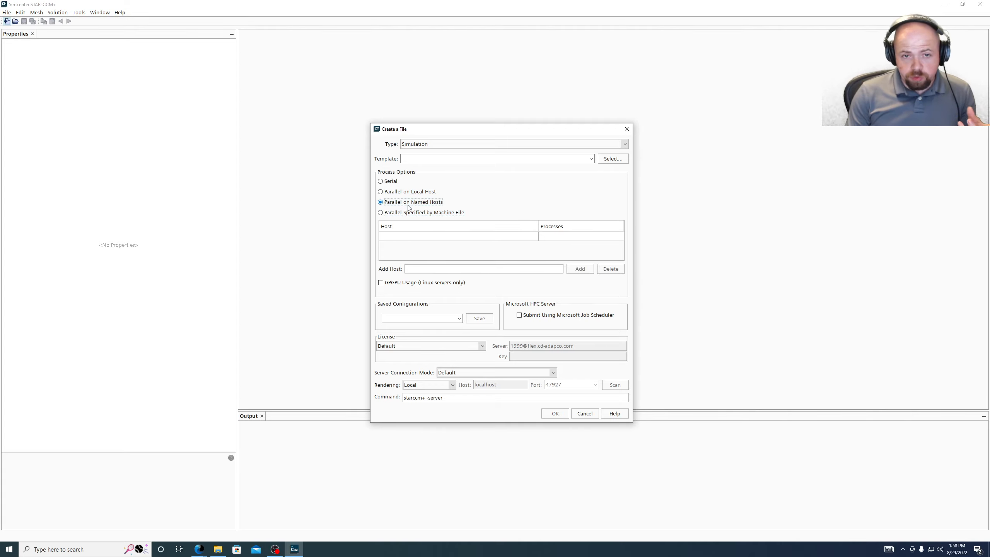
click(410, 214)
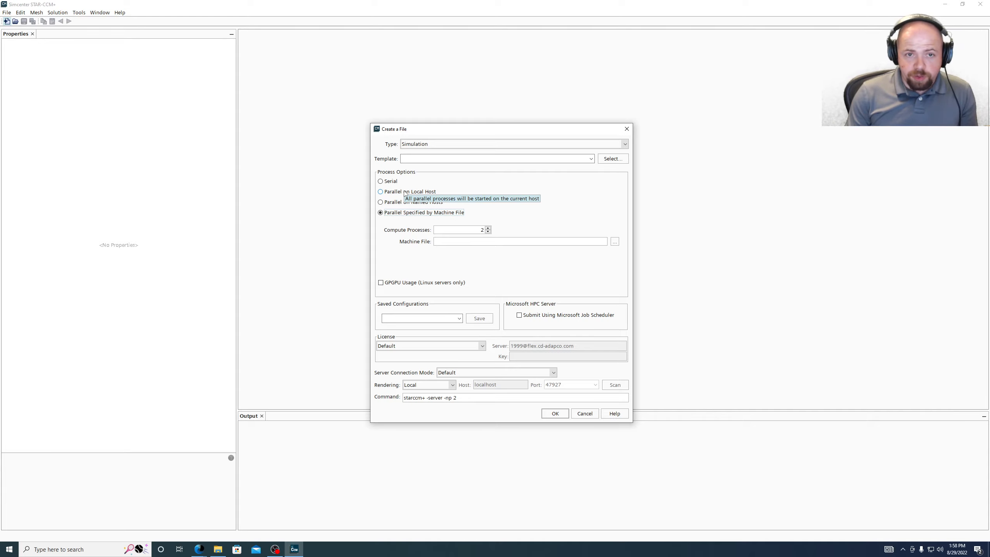
click(405, 192)
click(394, 182)
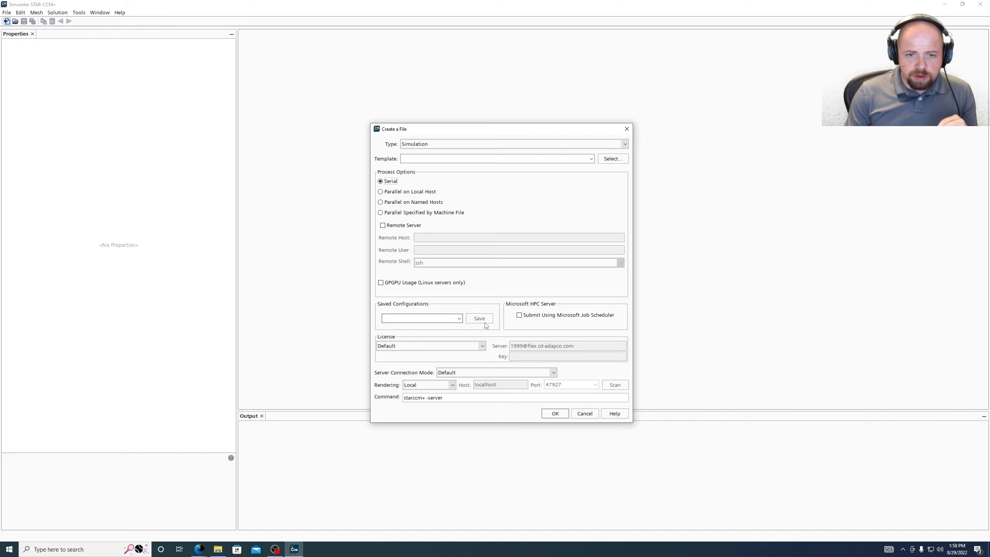
click(439, 349)
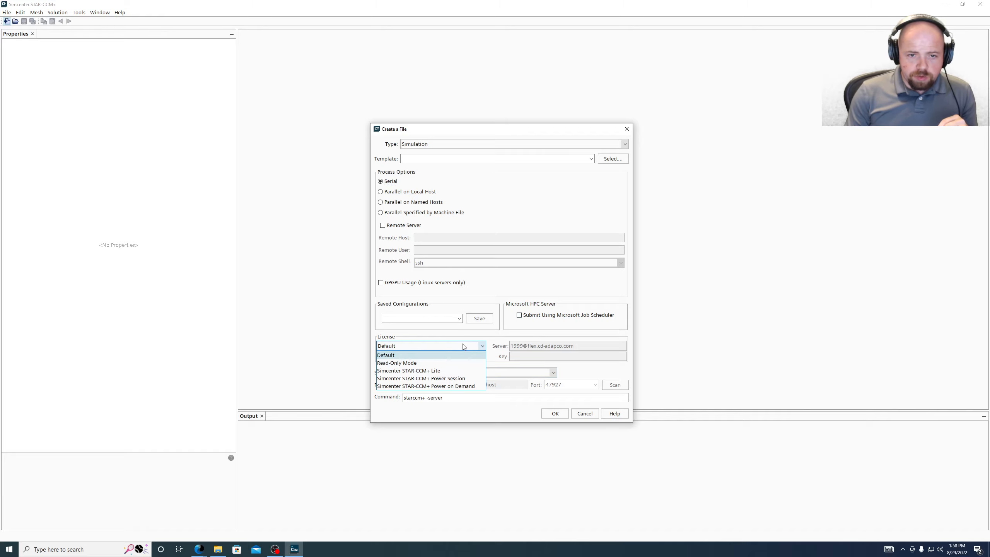
click(430, 357)
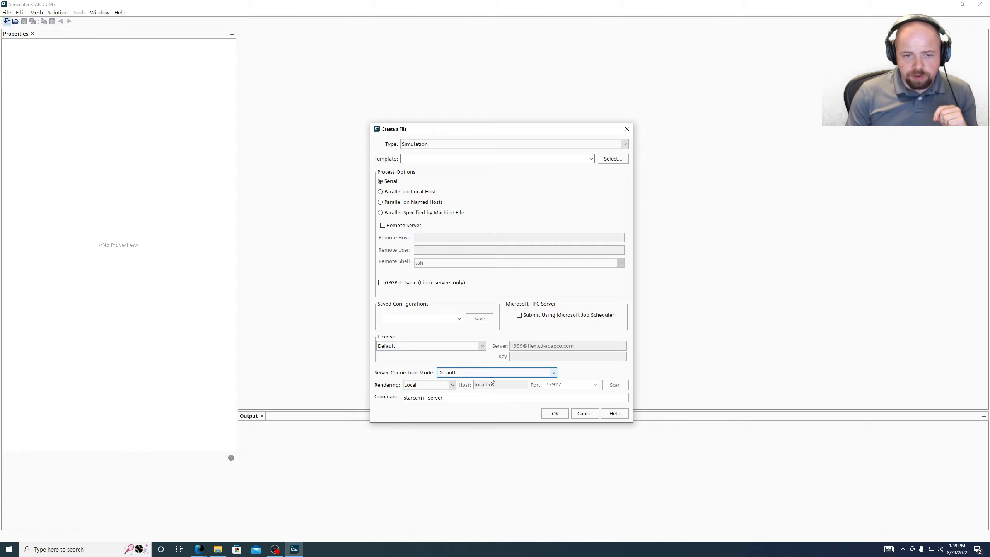
click(443, 373)
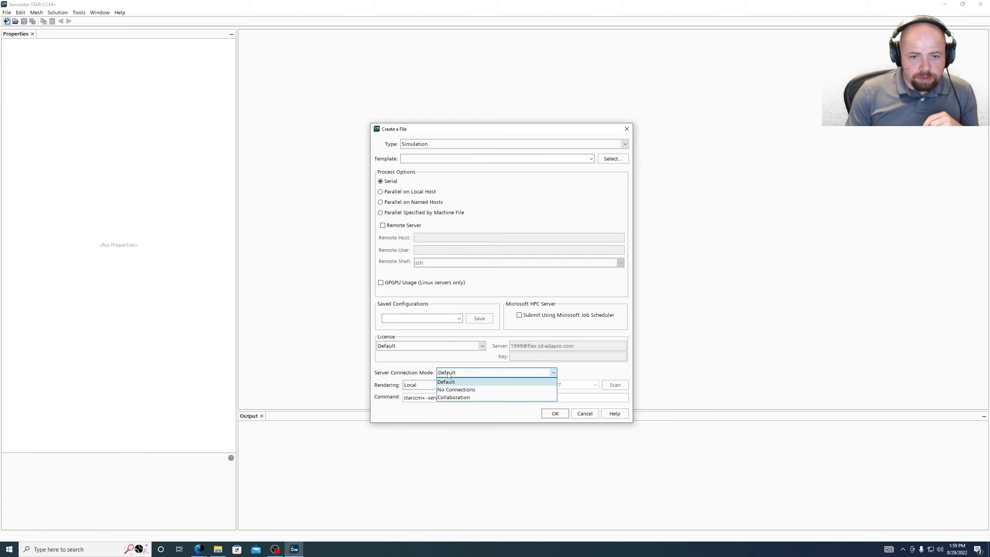
click(467, 384)
click(435, 385)
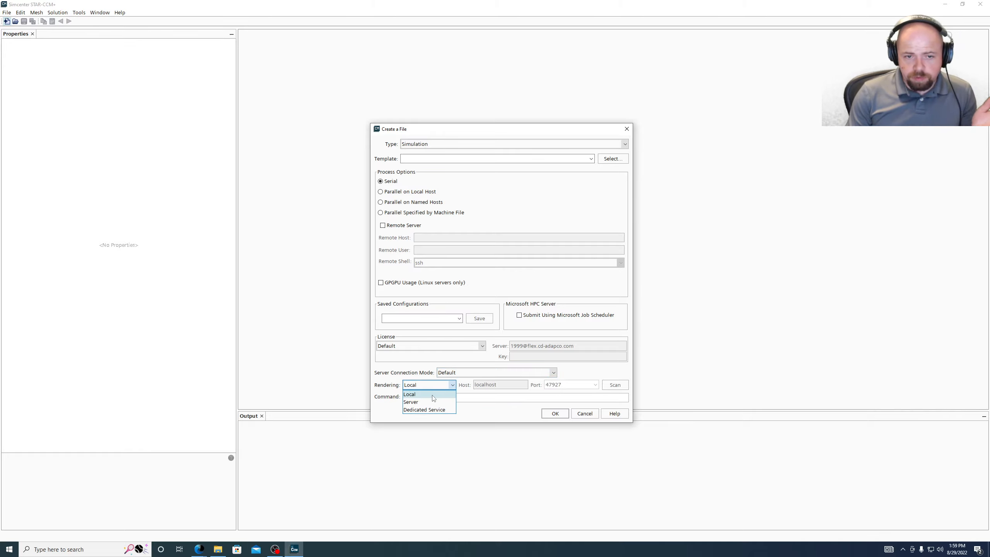
click(433, 396)
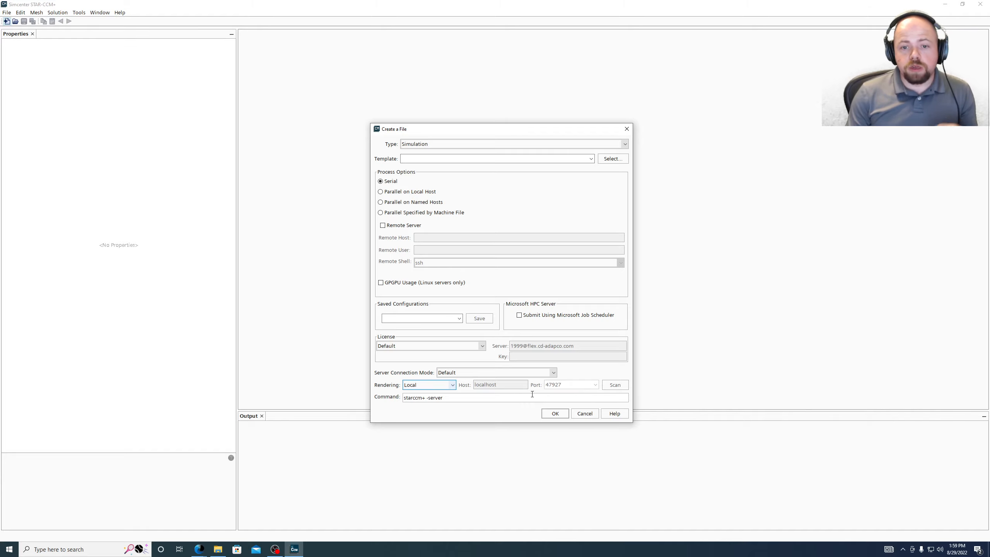
click(420, 385)
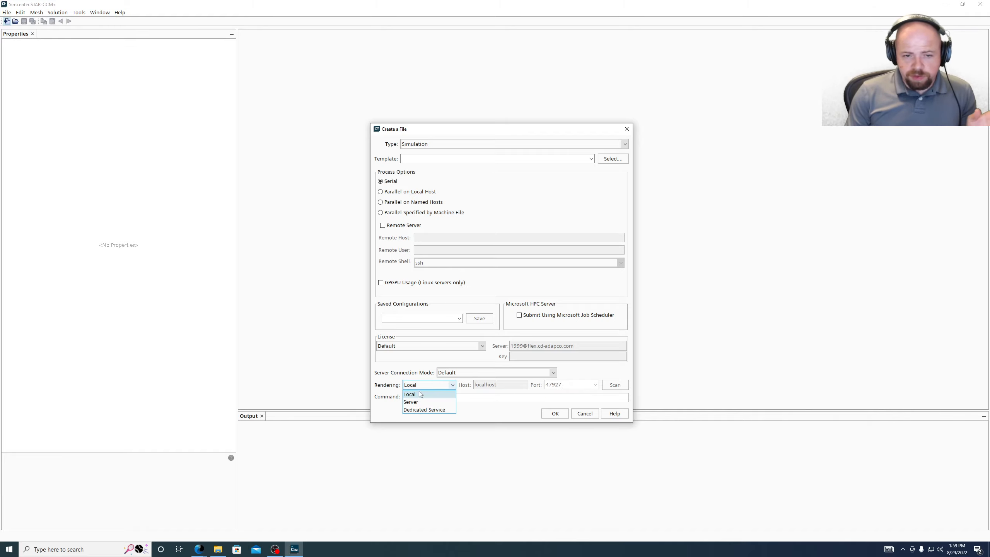
click(423, 401)
click(426, 386)
click(424, 410)
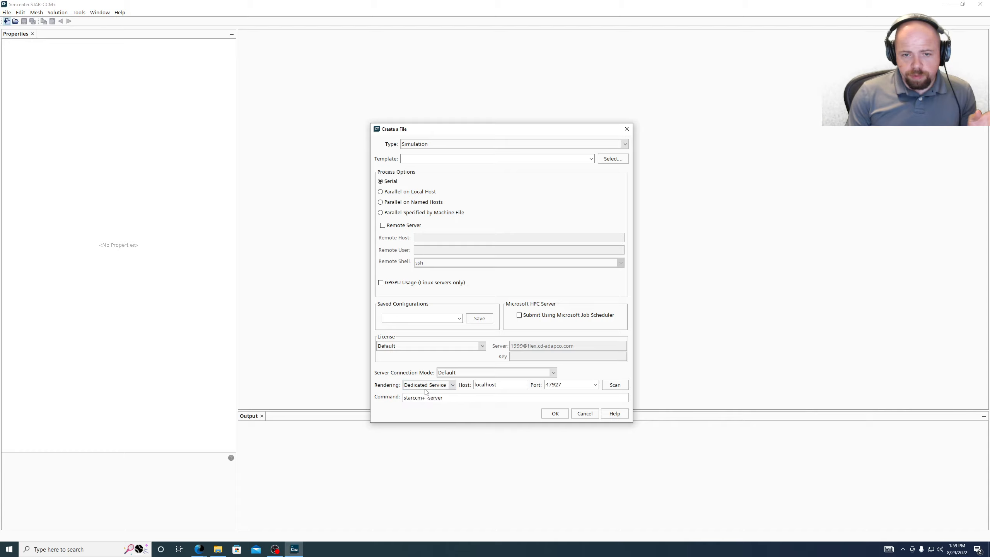
click(428, 385)
click(410, 394)
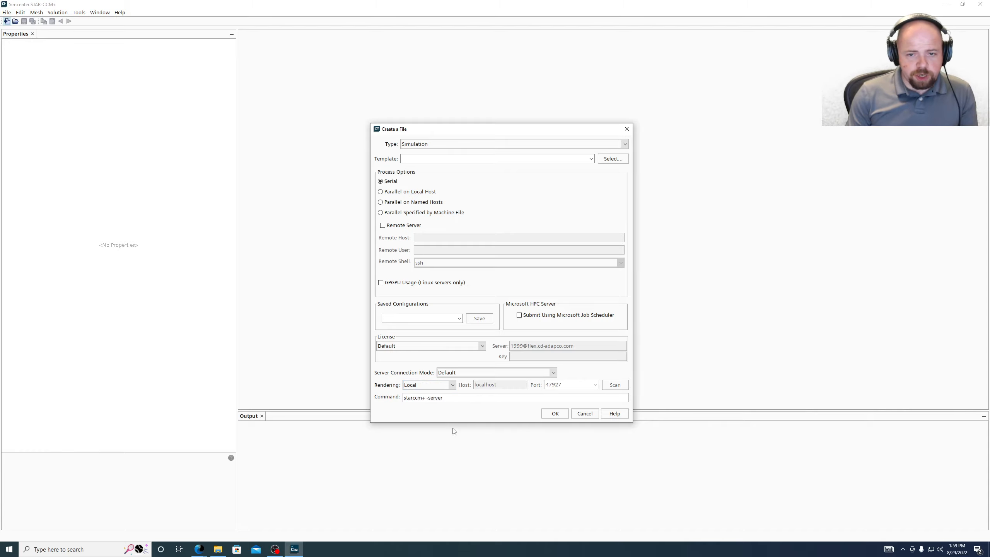
click(455, 401)
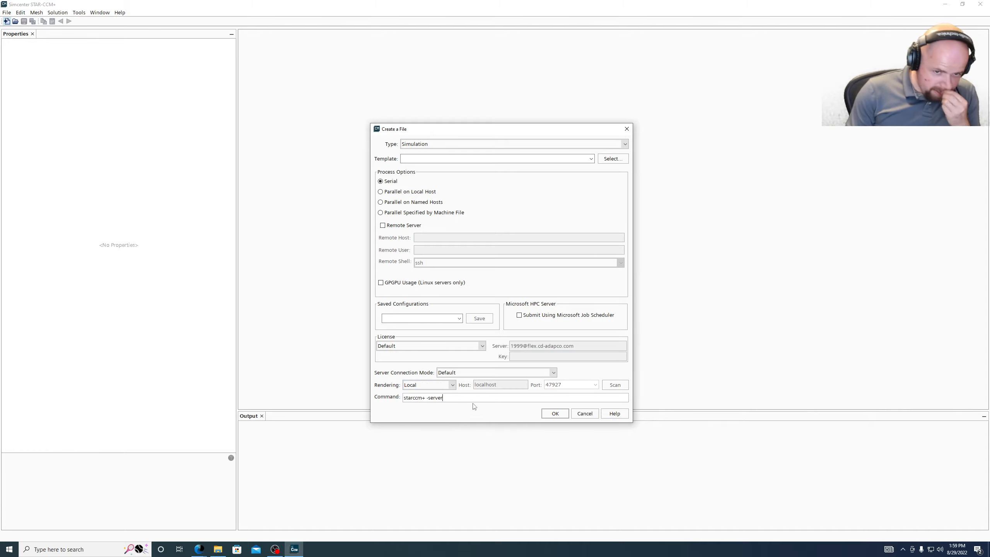
triple_click(452, 397)
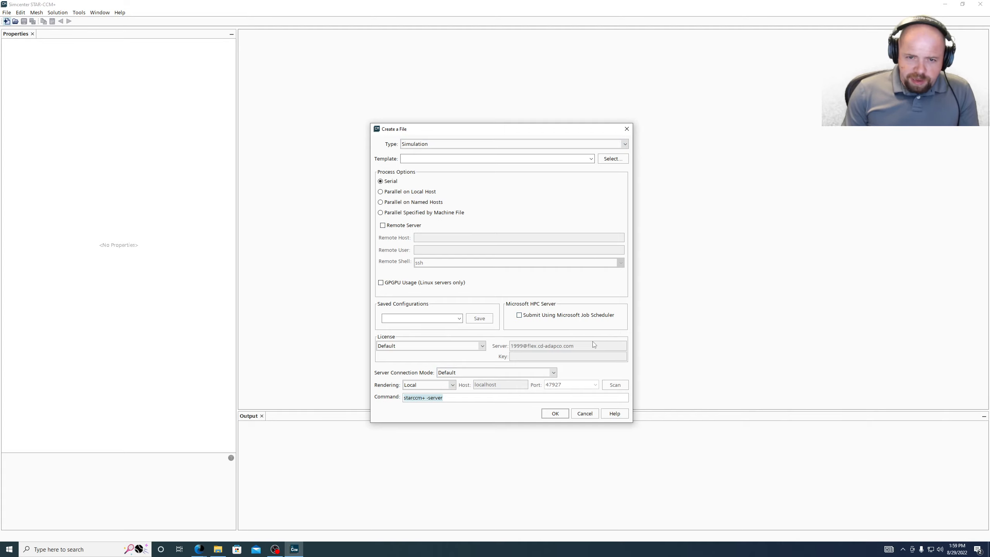
mouse_move(603, 350)
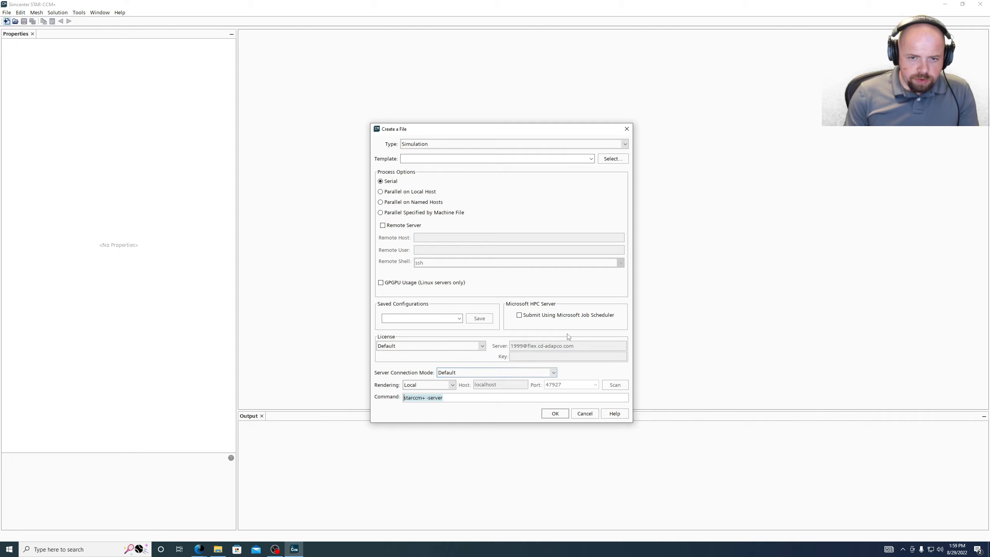
click(499, 398)
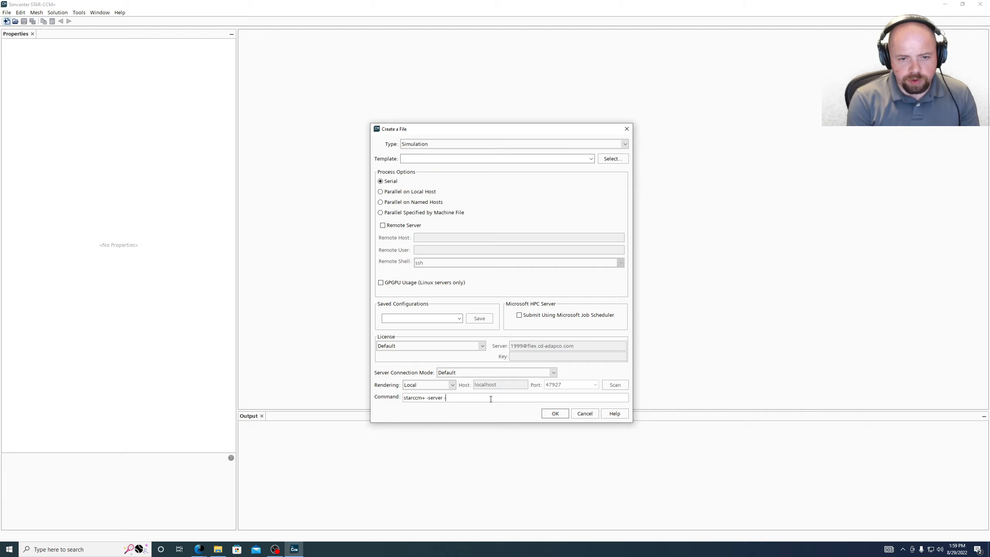
text(-licpath)
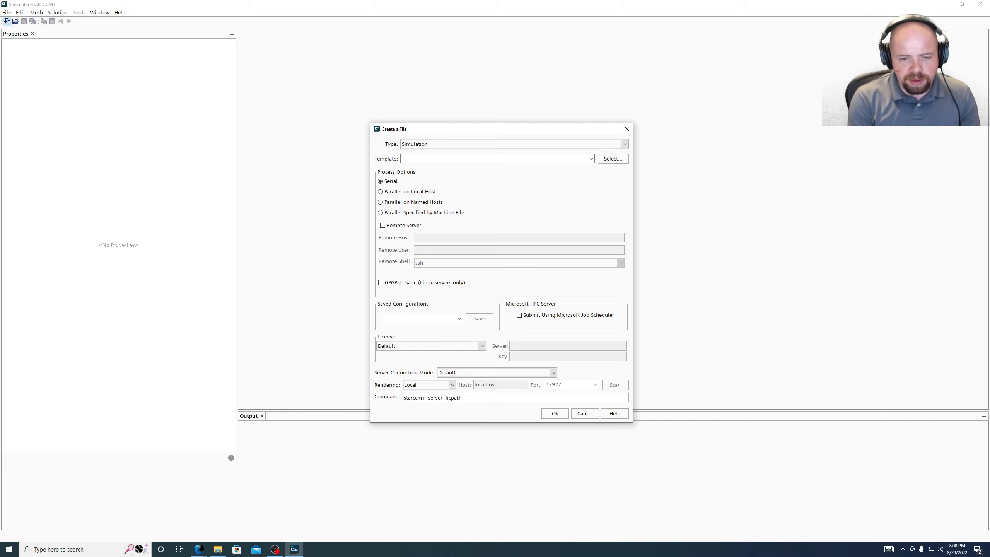
text(1999@)
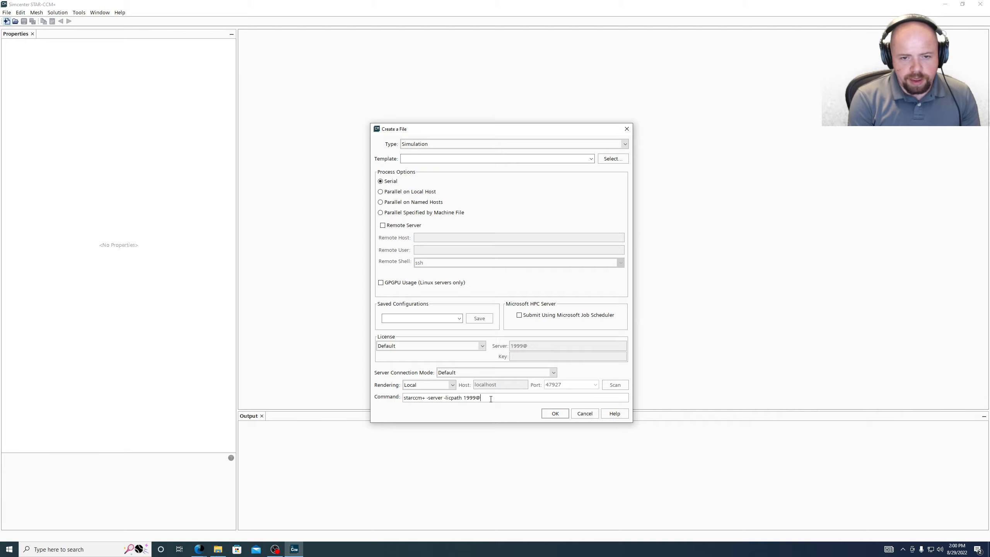
text(coe-me)
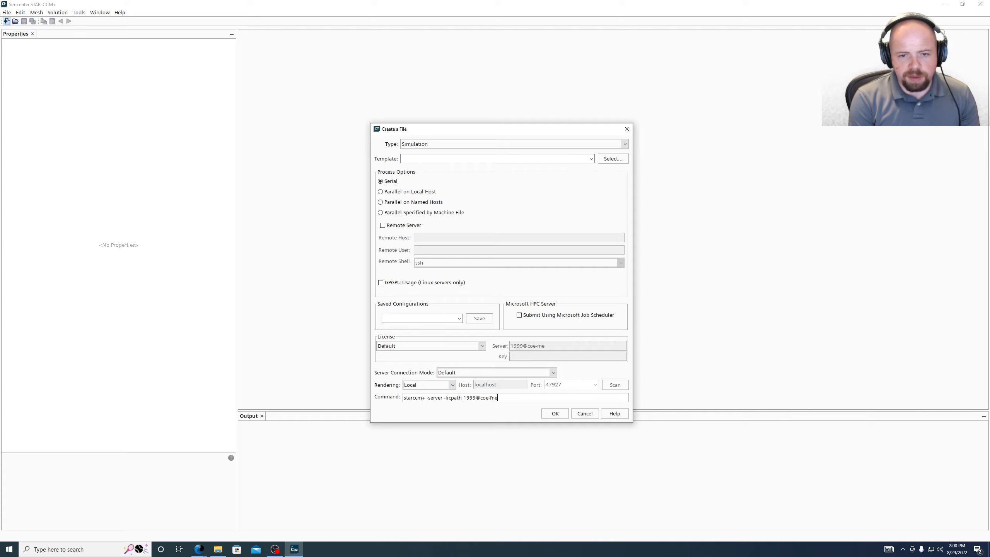
text(-sa)
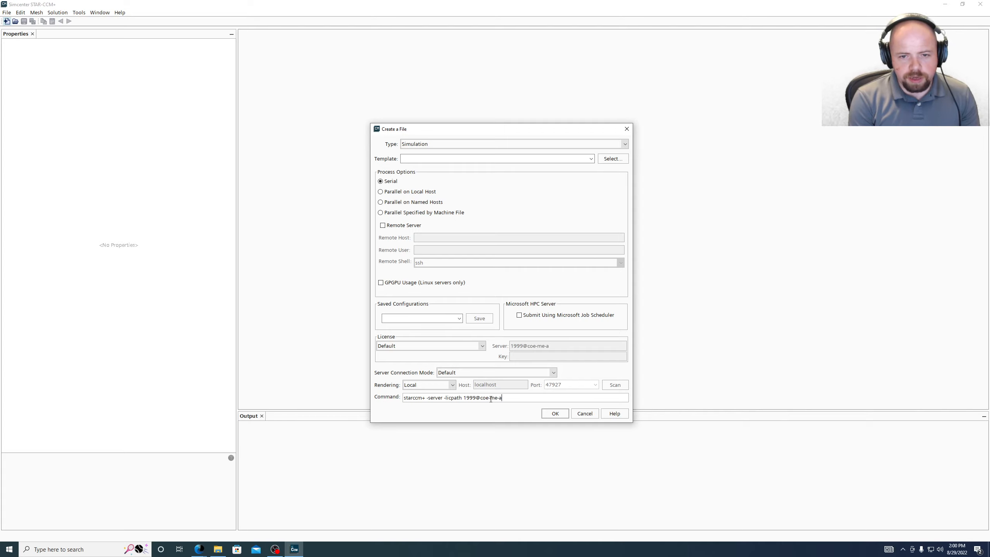
text(evaul)
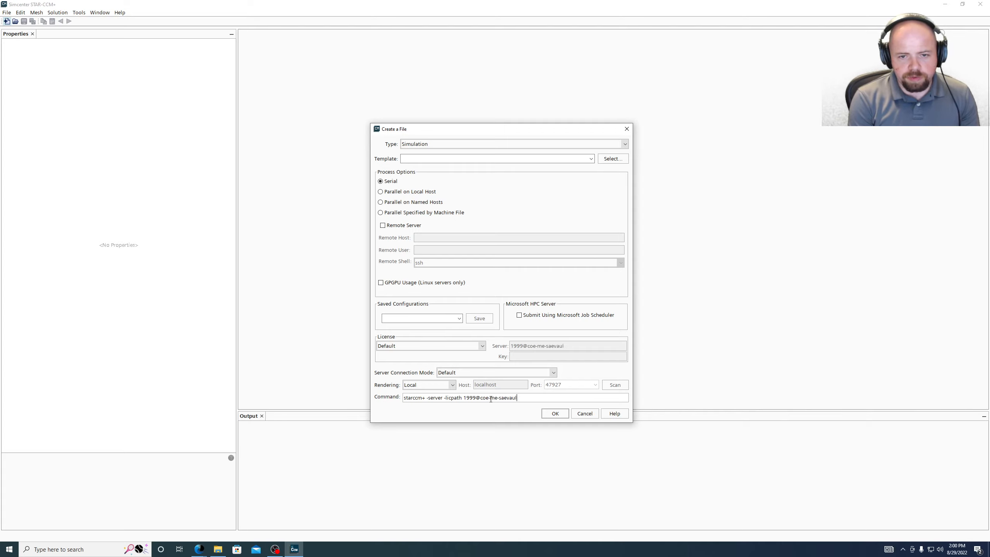
text(t@!)
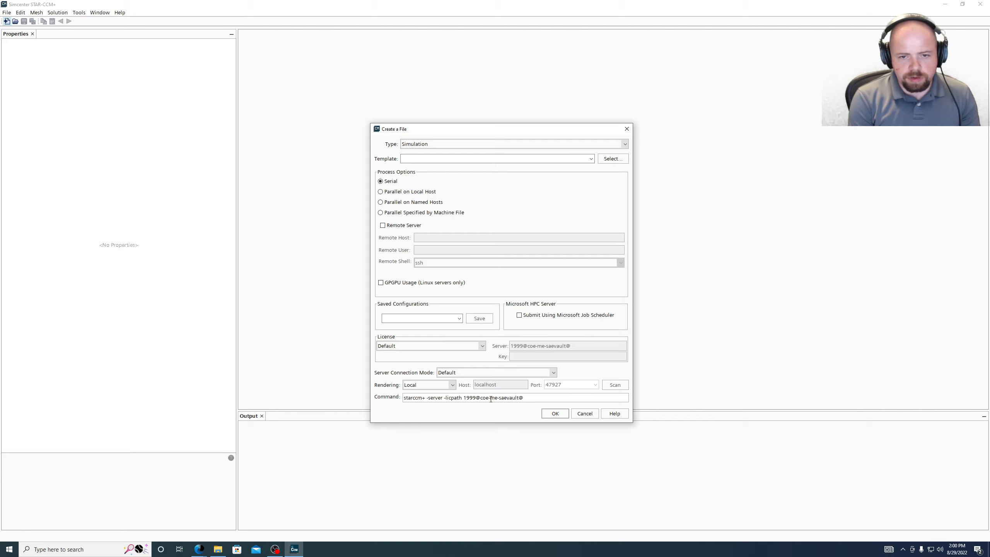
key(BackSpace)
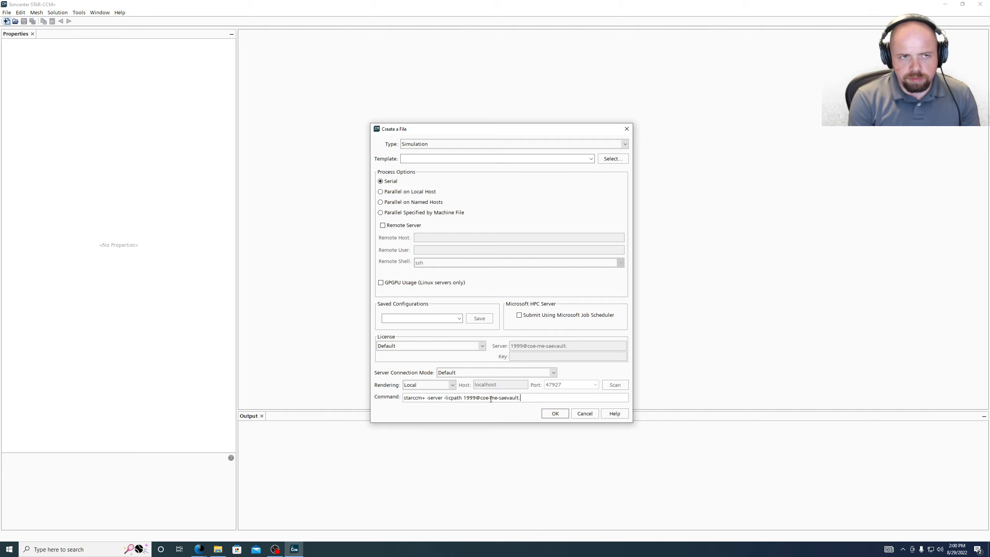
text(sjsuad.)
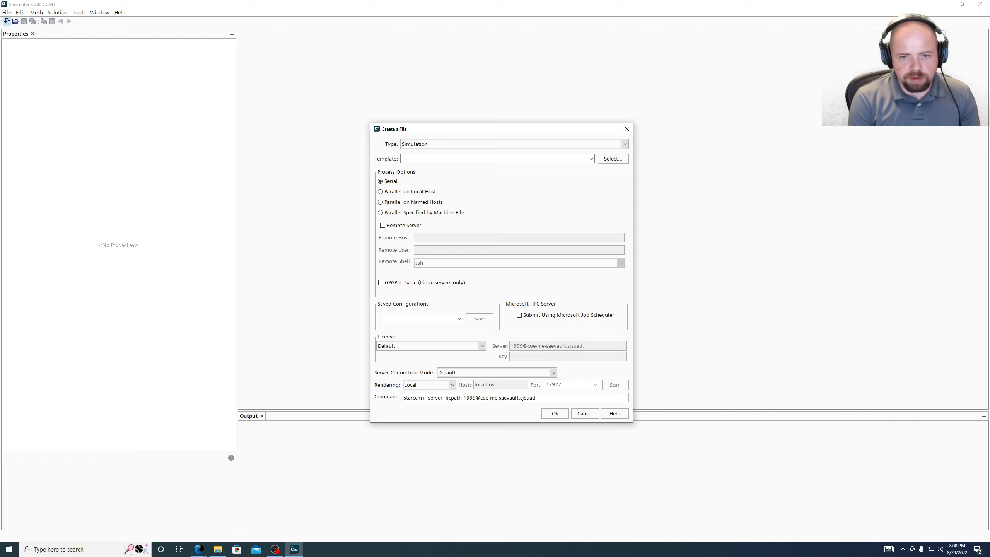
text(sjsu.edu)
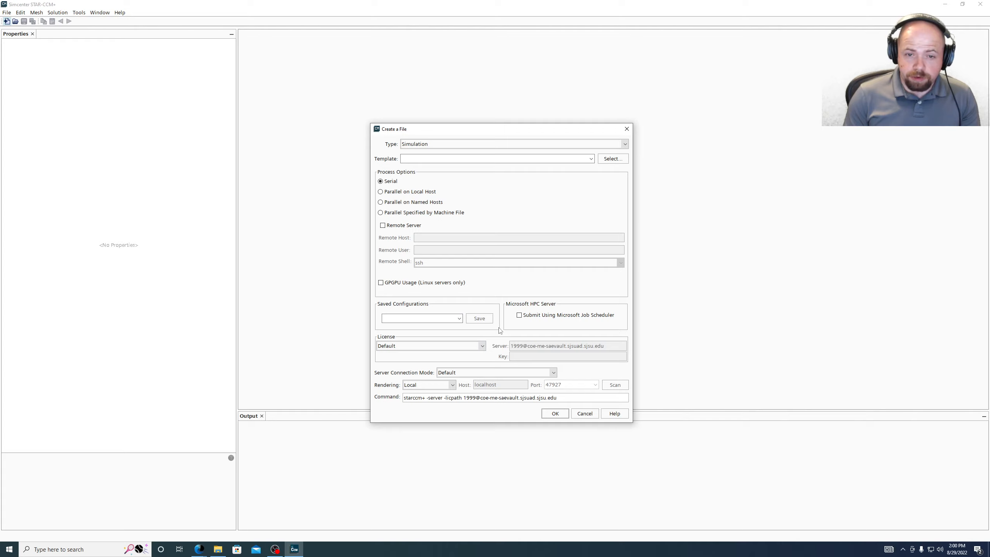
- Enter 'SJSU Serial' as the saved configuration name and save it
click(442, 320)
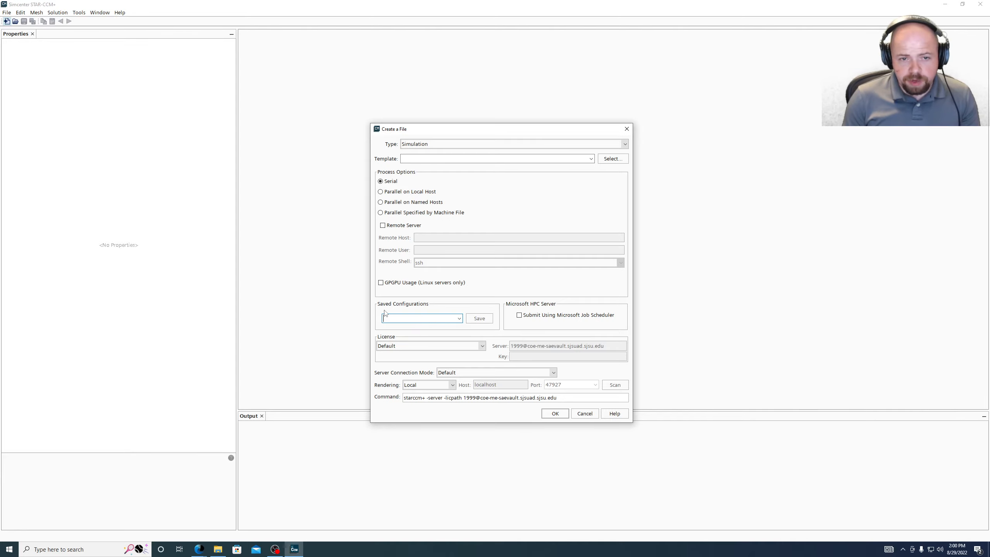
text(S)
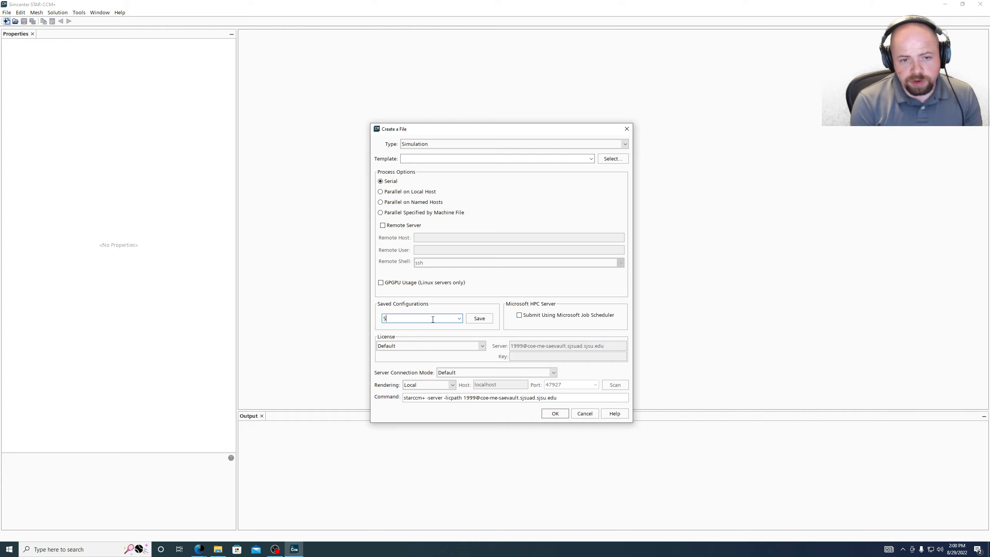
text(JSU)
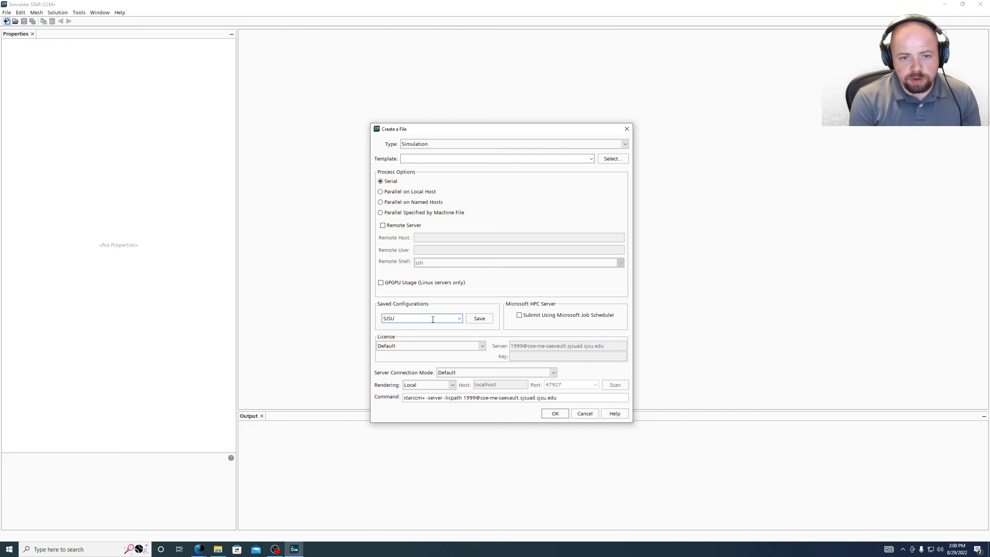
text( Serial)
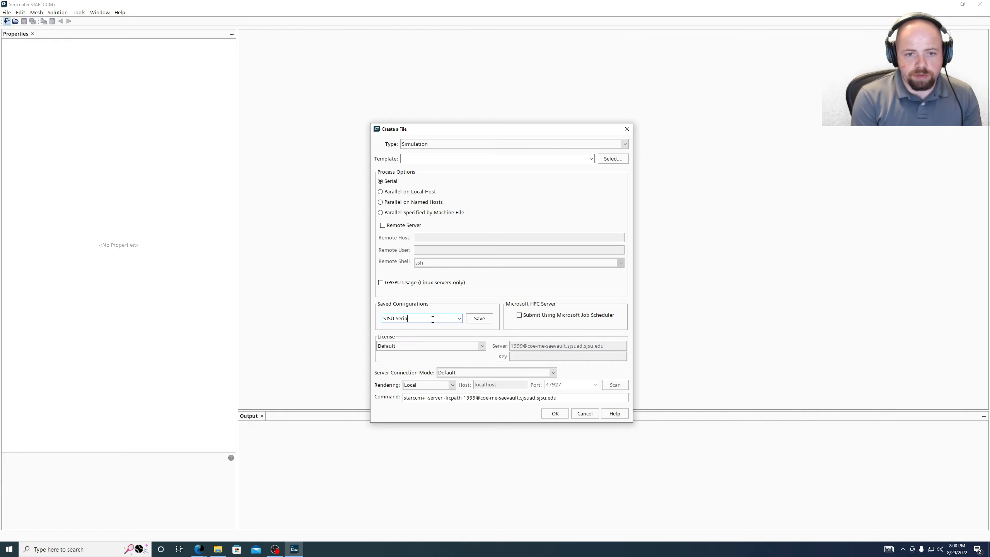
click(479, 318)
- Reselect SJSU Serial from the saved configurations and review the launch command's 1999@coe-me-saevault license path
click(459, 319)
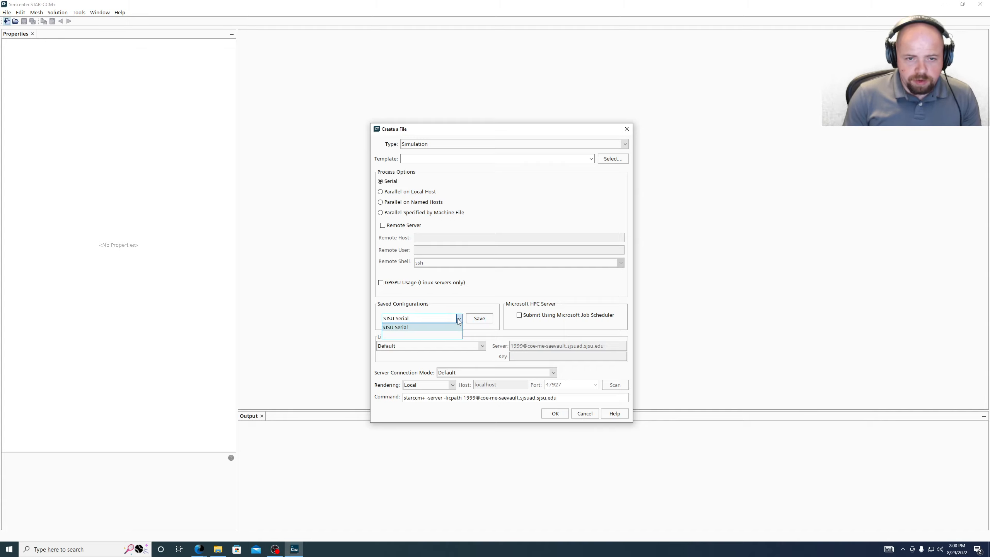
click(426, 336)
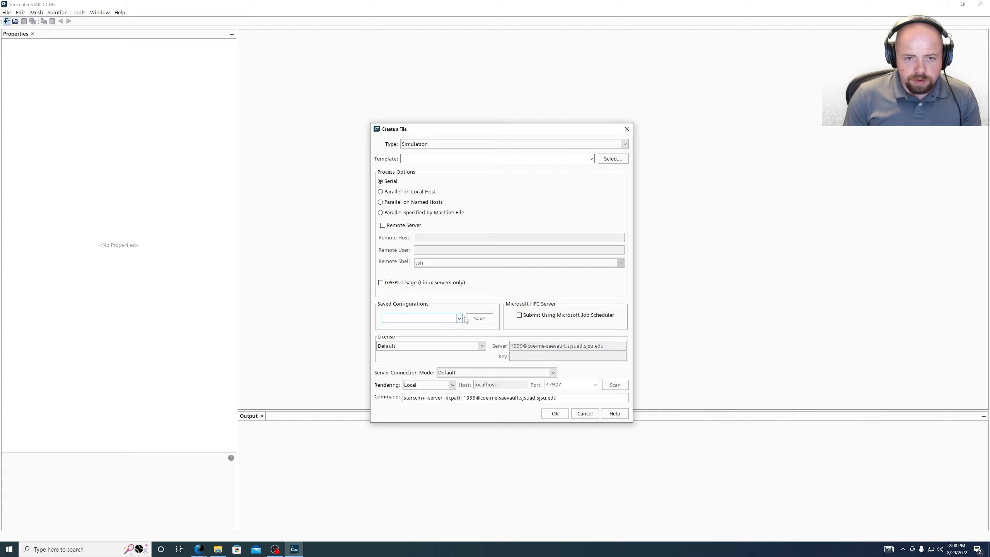
click(459, 318)
click(431, 328)
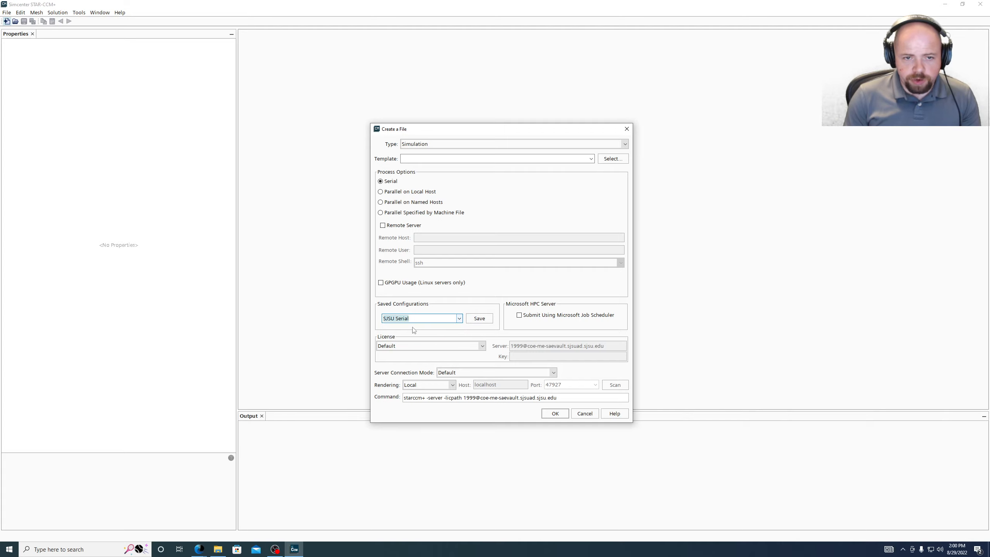
click(459, 318)
click(452, 329)
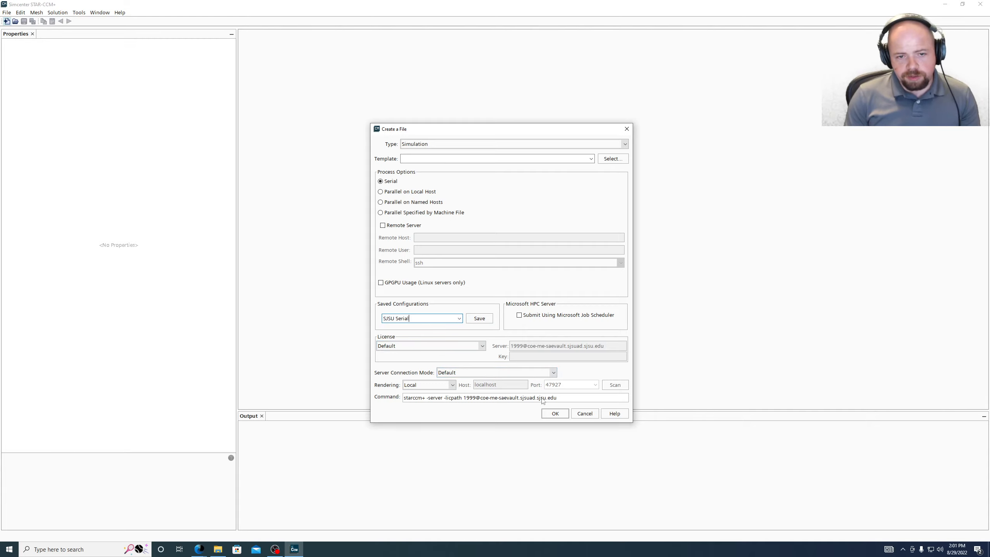
drag(566, 398, 409, 391)
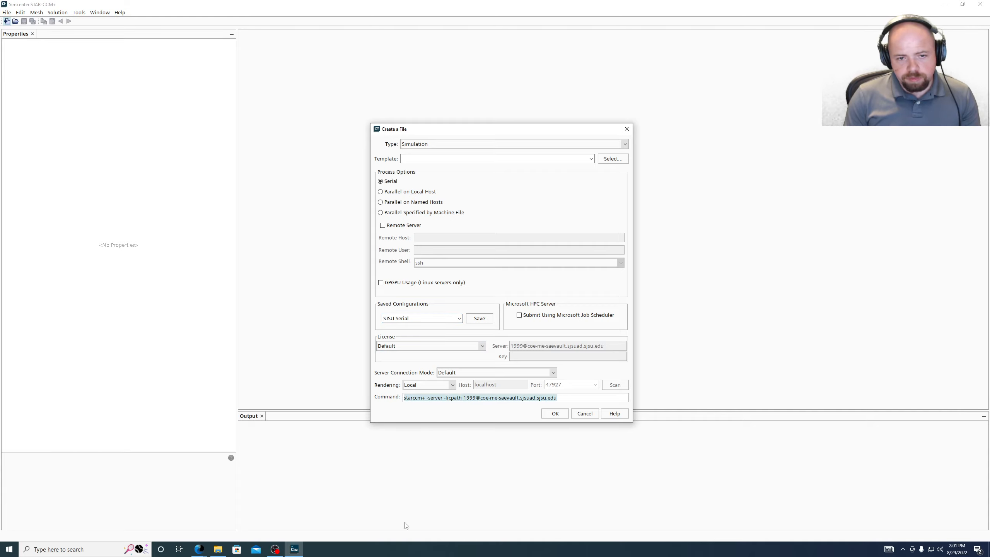
click(588, 398)
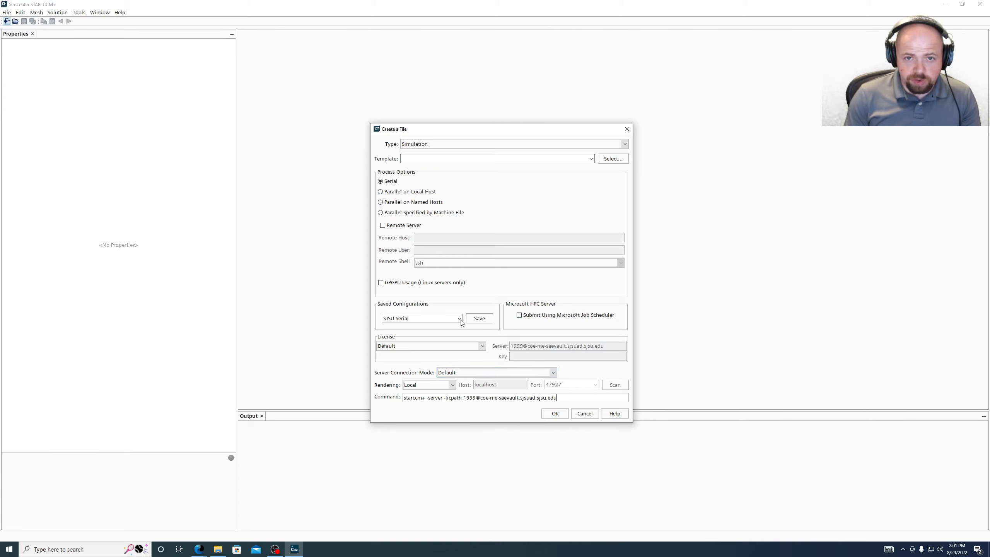
- Create the Star 1 simulation and check its output log for the license checkout
click(553, 409)
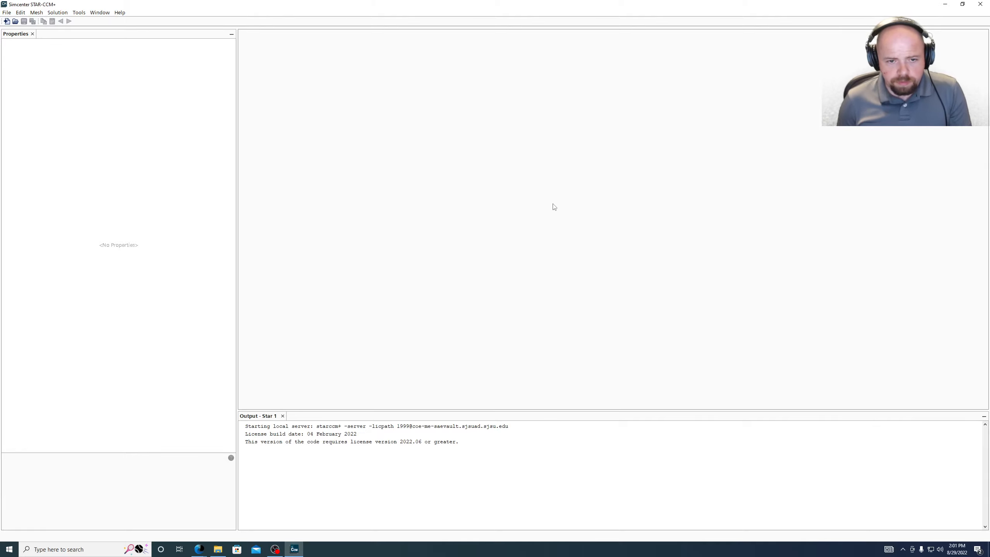
click(247, 429)
click(456, 442)
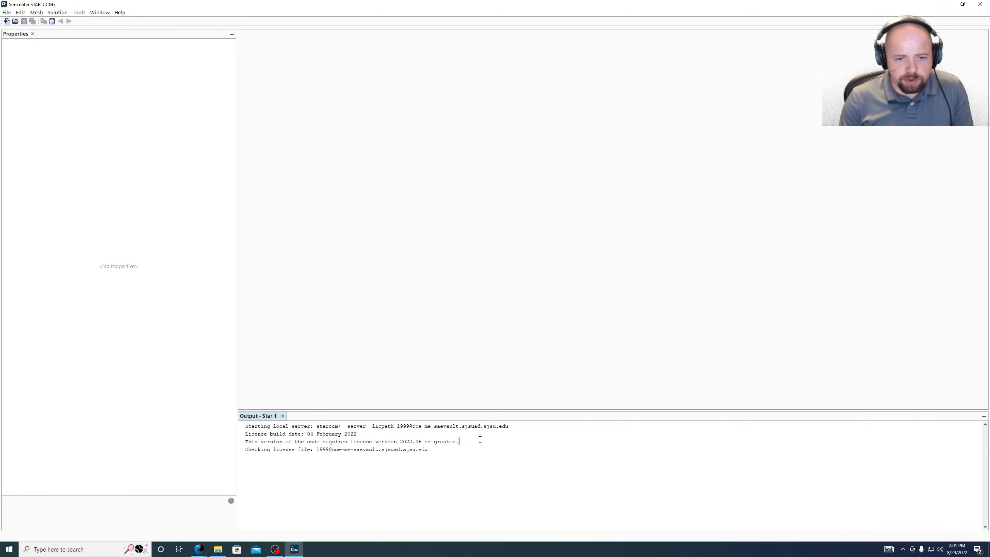
scroll(486, 440, up, 5)
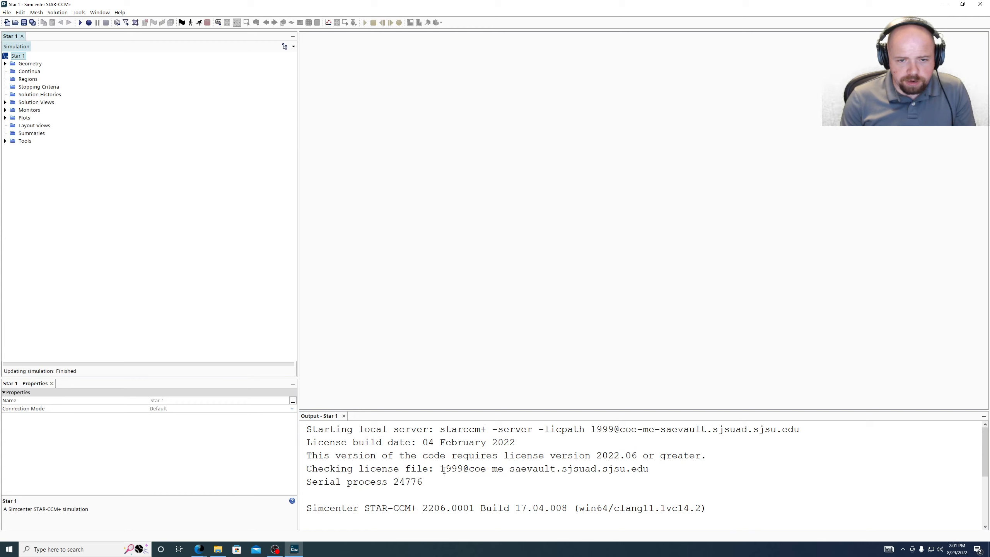
drag(442, 469, 662, 477)
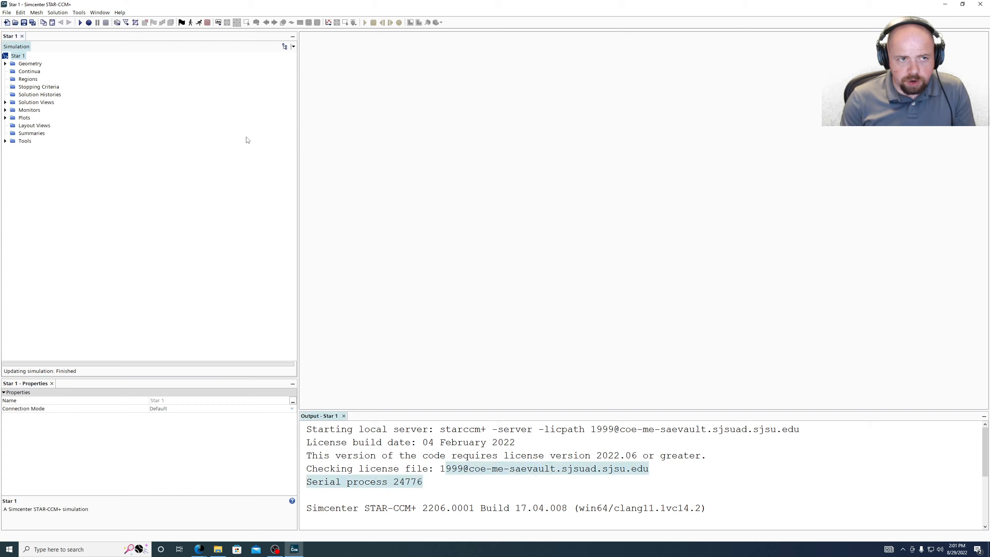
click(428, 467)
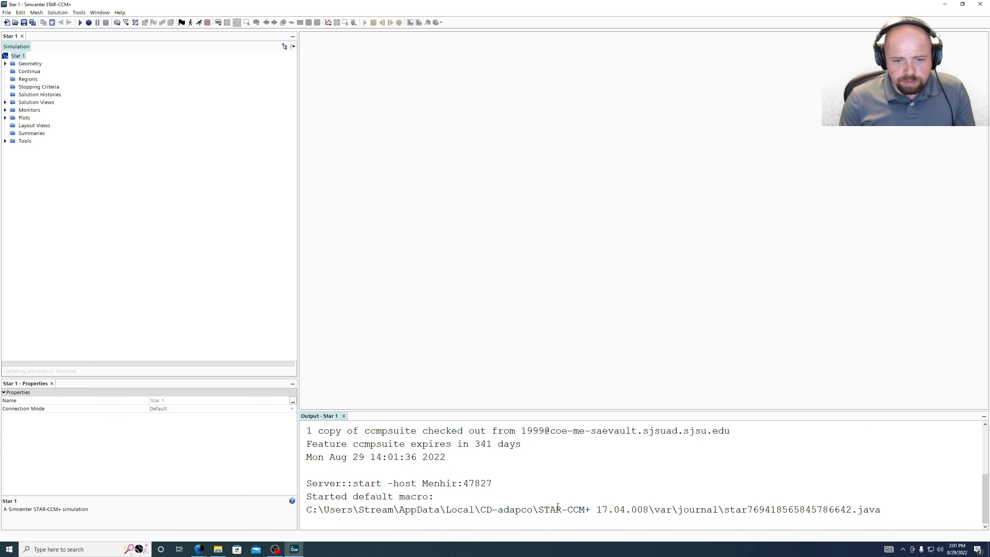
drag(919, 515, 311, 509)
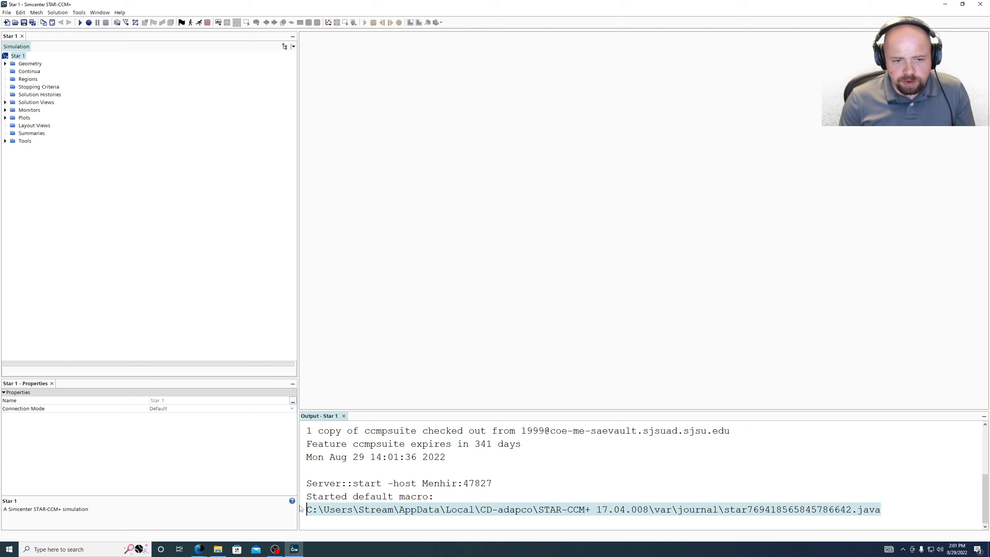
scroll(438, 508, up, 1)
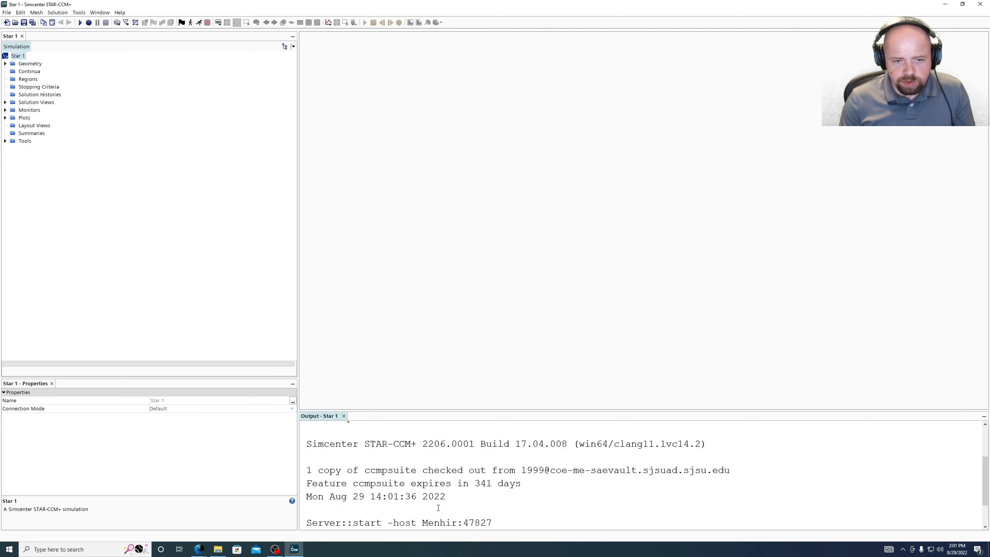
scroll(436, 500, down, 1)
scroll(497, 490, up, 1)
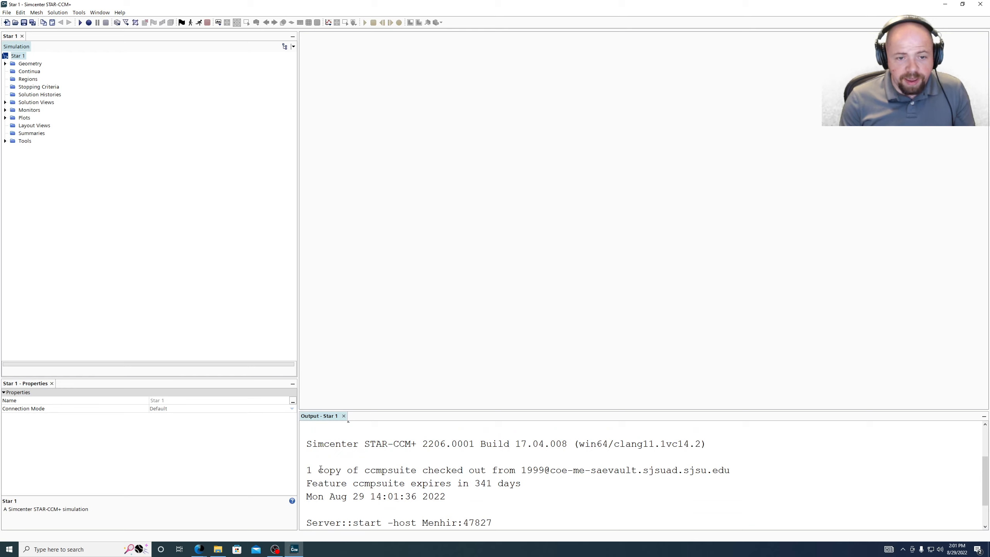
drag(308, 470, 821, 472)
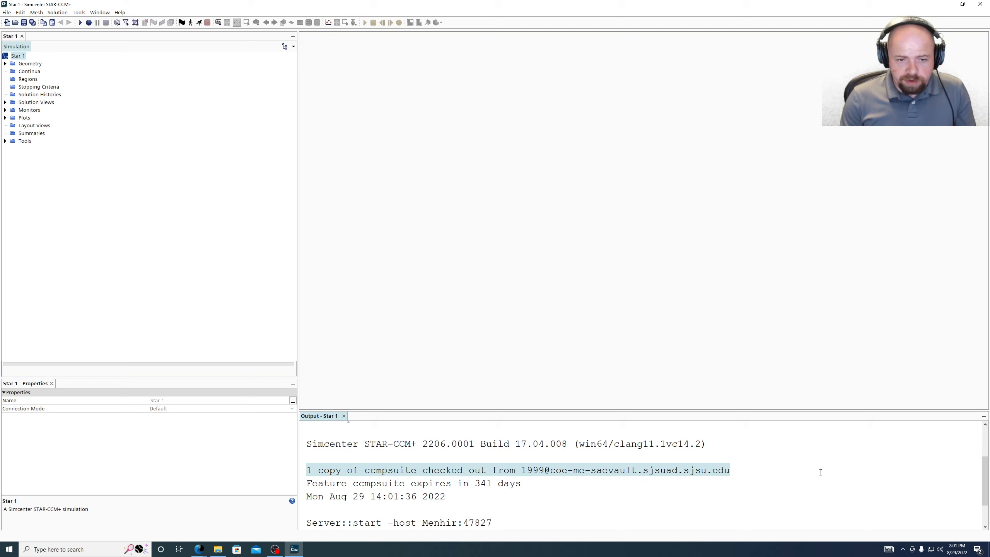
click(319, 477)
double_click(309, 471)
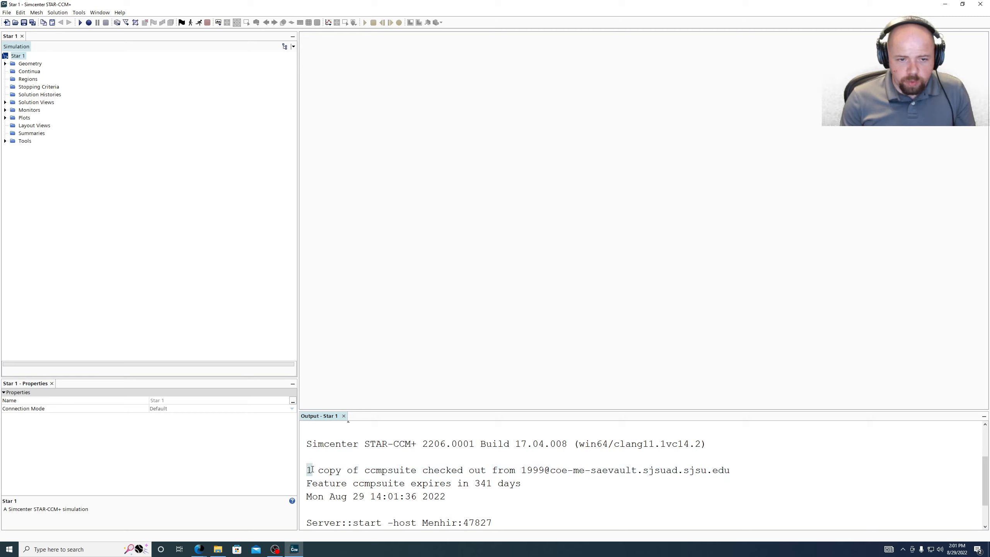
double_click(329, 470)
drag(370, 470, 533, 471)
drag(732, 470, 306, 471)
click(306, 471)
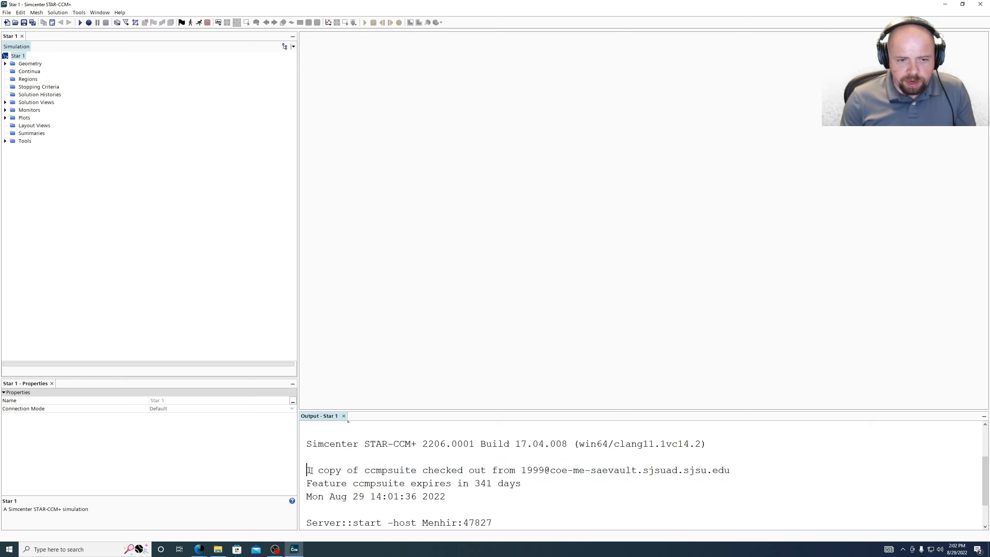
double_click(311, 471)
drag(312, 471, 399, 470)
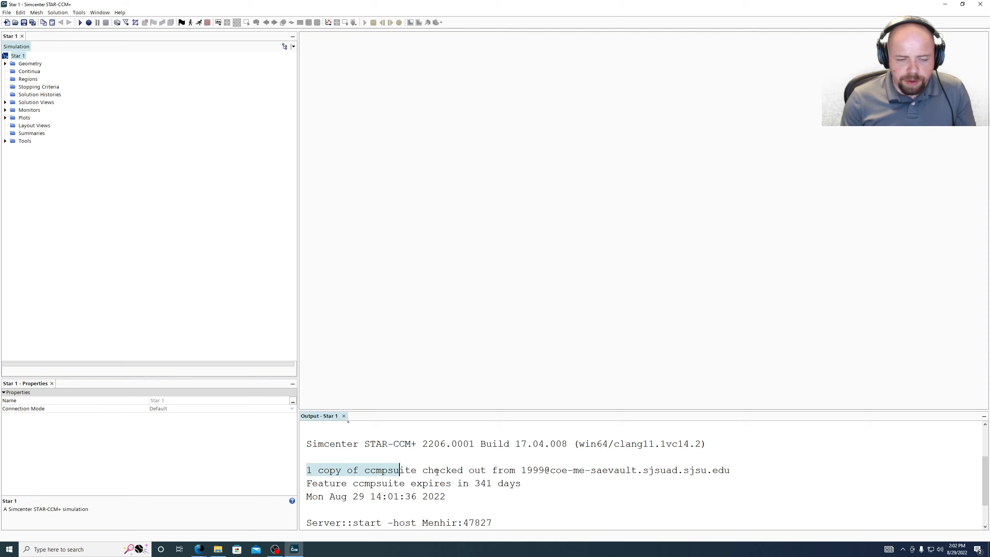
click(306, 471)
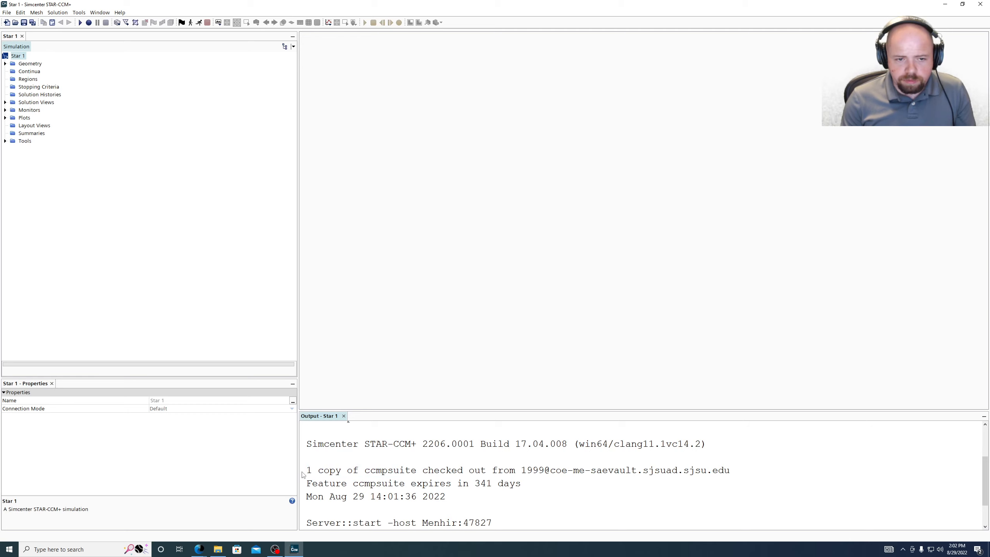
drag(309, 470, 312, 470)
scroll(393, 473, up, 2)
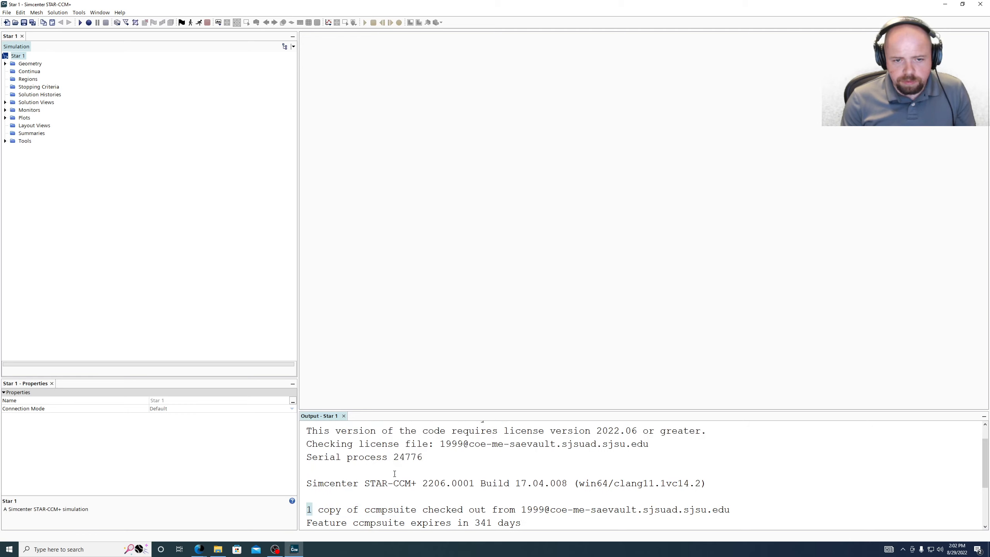
ctrl+scroll(394, 474, down, 2)
scroll(395, 473, down, 2)
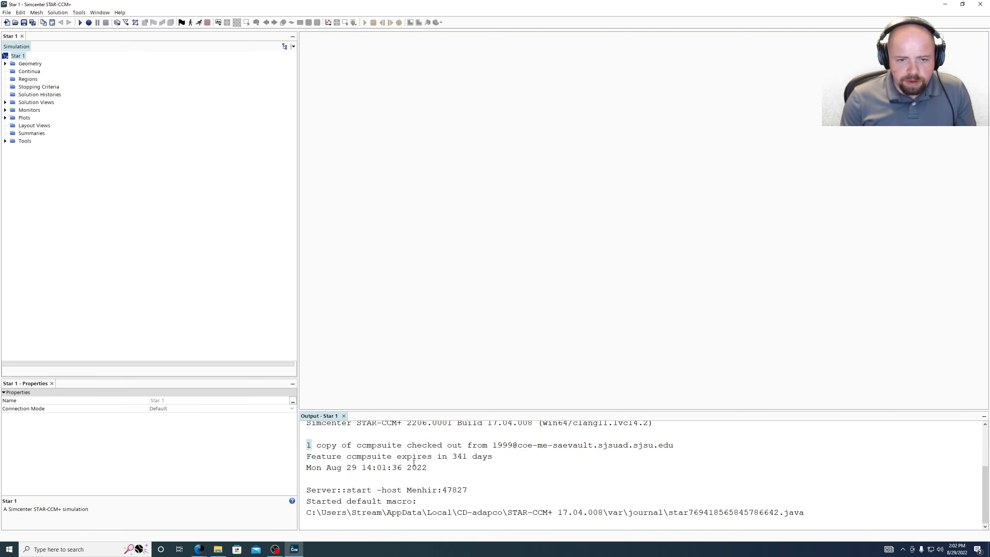